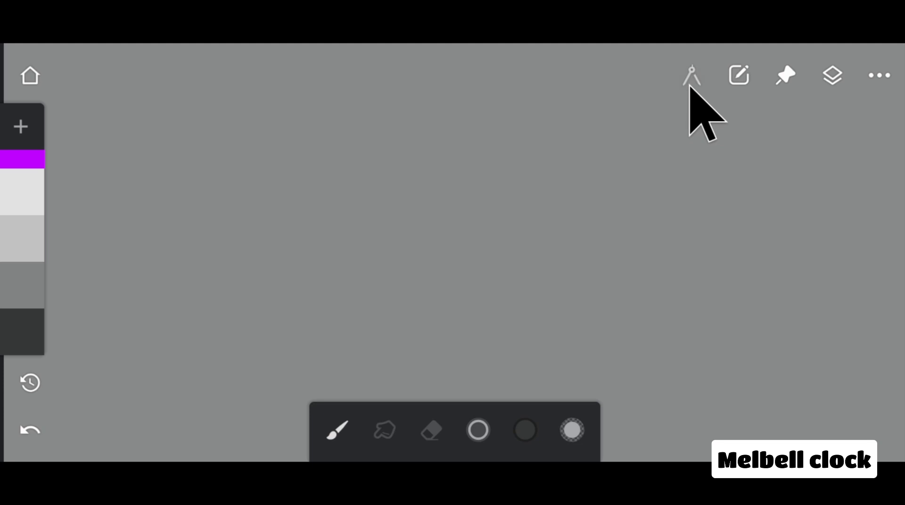
# Turn on the square Grid perspective guide and activate the Rectangle shape tool.
pyautogui.click(690, 77)
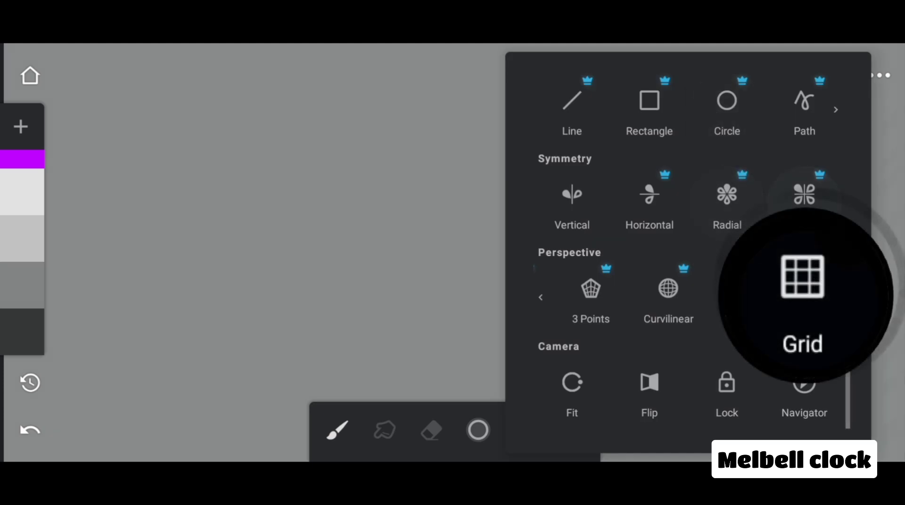
pyautogui.click(825, 311)
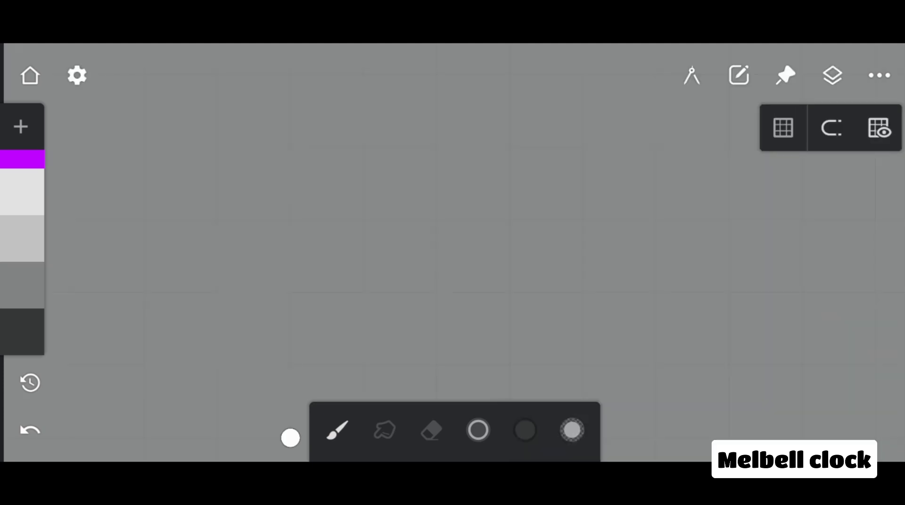
pyautogui.click(692, 78)
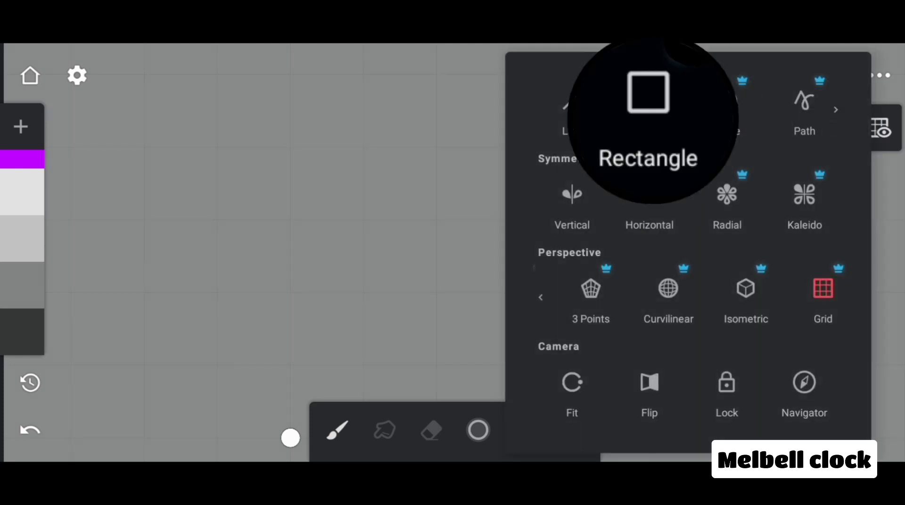
pyautogui.click(652, 118)
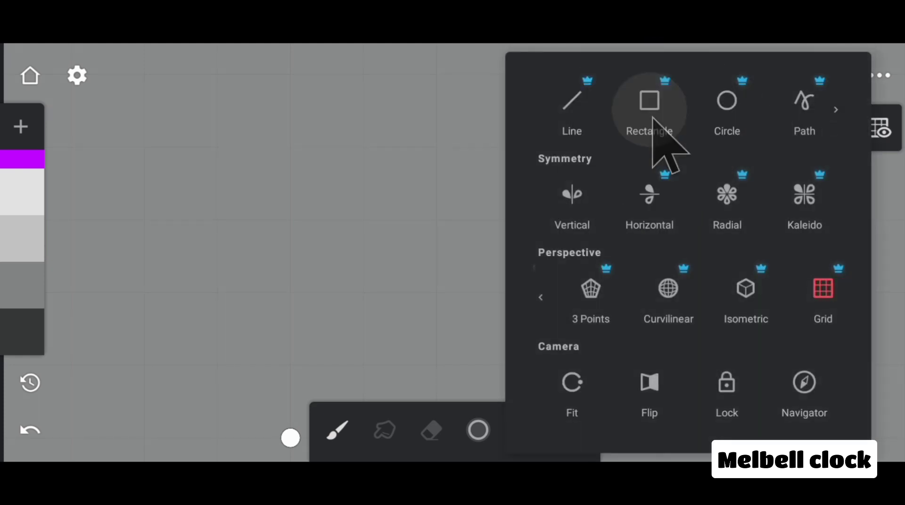
# With the Solid Fill brush and colour #363837, draw a filled rectangle 4 grid columns wide and 3 rows high.
pyautogui.click(336, 429)
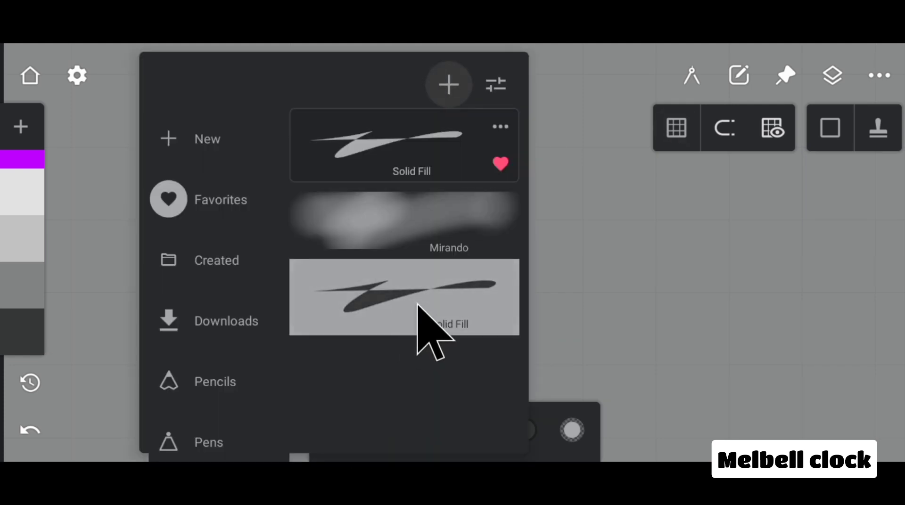
pyautogui.click(586, 303)
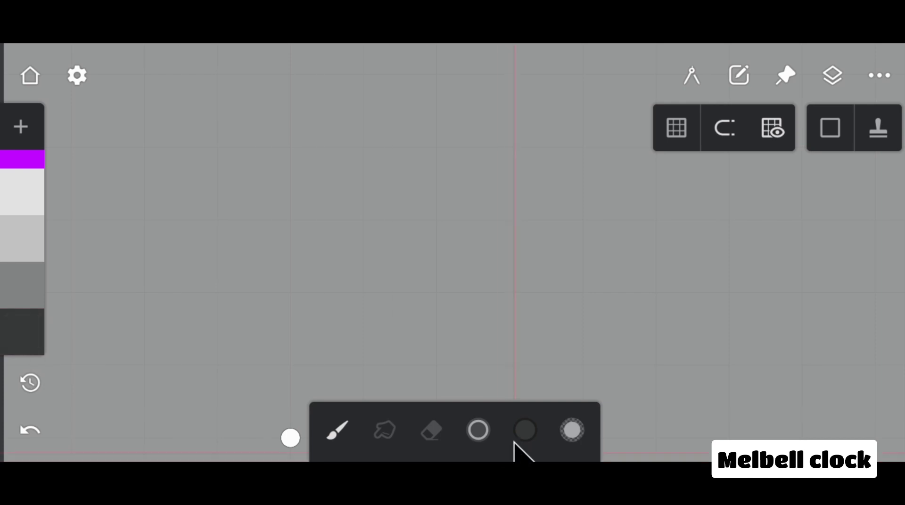
pyautogui.click(521, 428)
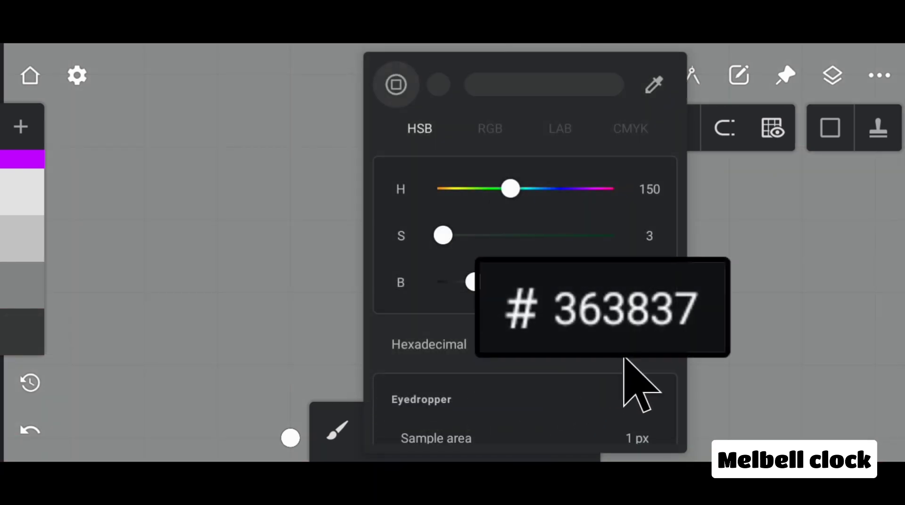
pyautogui.click(293, 152)
pyautogui.moveTo(292, 151)
pyautogui.mouseDown()
pyautogui.moveTo(373, 151)
pyautogui.moveTo(508, 187)
pyautogui.moveTo(579, 259)
pyautogui.moveTo(589, 341)
pyautogui.mouseUp()
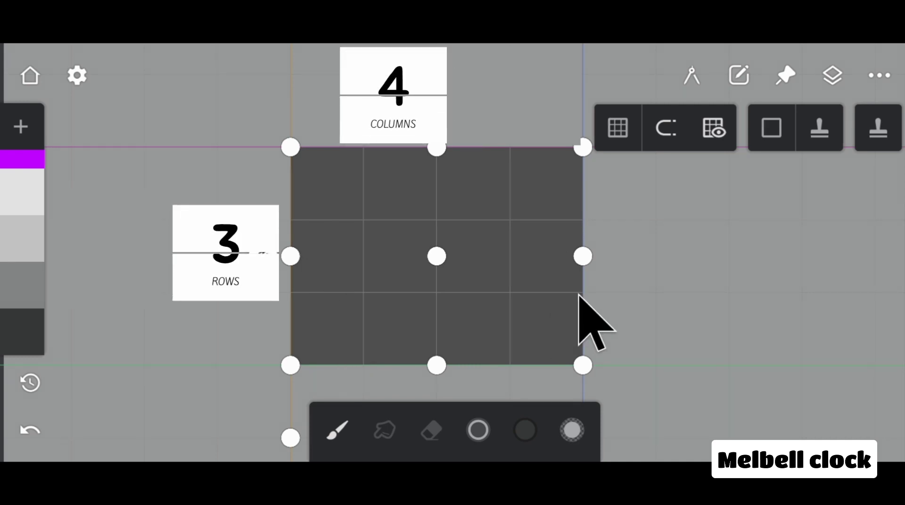
# Narrow the dark rectangle to a 3 by 3 cell square, shift it one grid column to the right and leave it upright.
pyautogui.moveTo(583, 257); pyautogui.dragTo(511, 289)
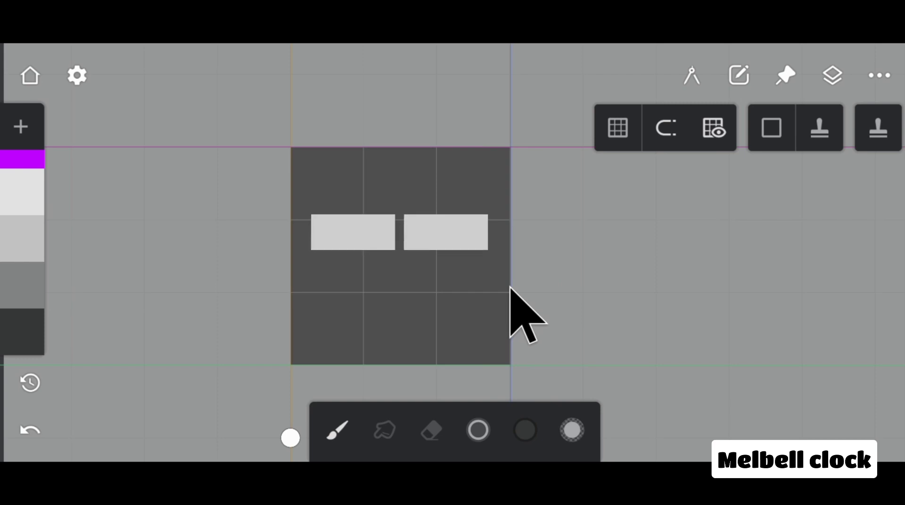
pyautogui.moveTo(399, 251); pyautogui.dragTo(471, 260)
pyautogui.moveTo(473, 371); pyautogui.dragTo(476, 363)
pyautogui.moveTo(335, 263); pyautogui.dragTo(420, 356)
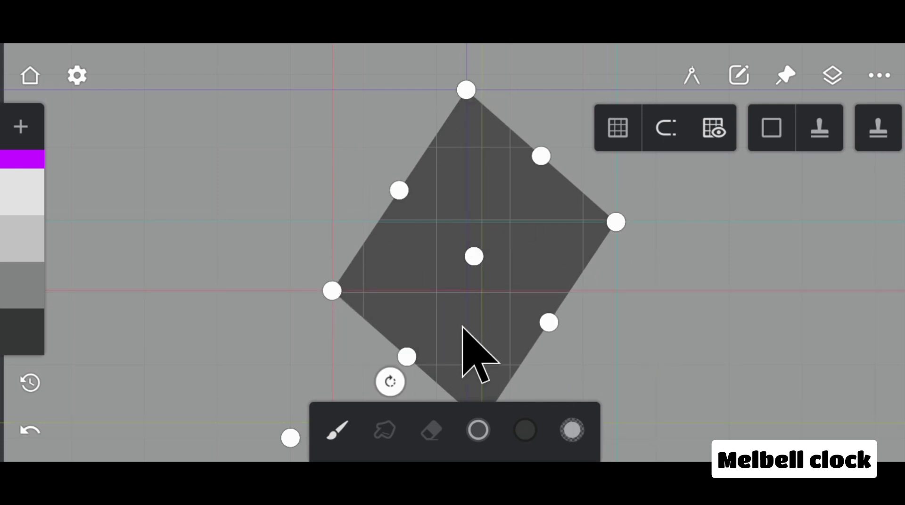
pyautogui.moveTo(391, 381); pyautogui.dragTo(329, 252)
pyautogui.click(711, 325)
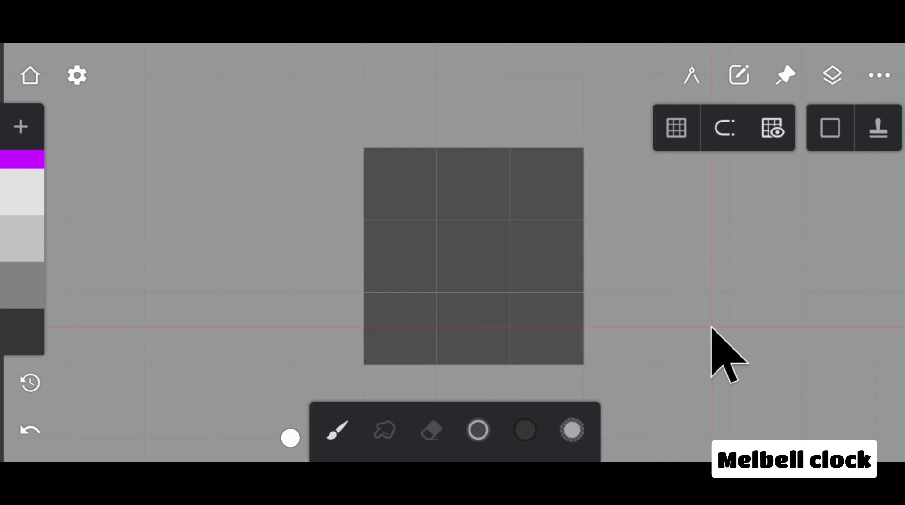
# Use the Anchor transform to rotate the dark square 45° into a diamond and centre it in the canvas.
pyautogui.click(739, 76)
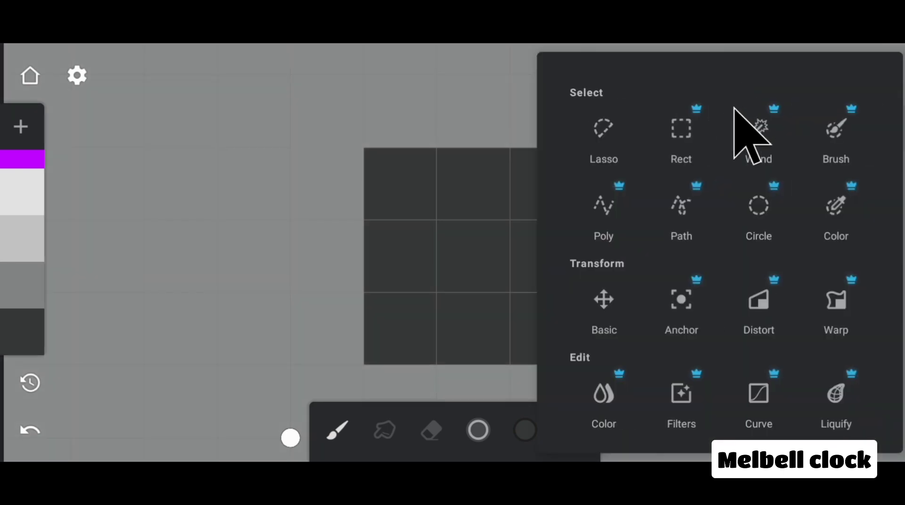
pyautogui.click(682, 306)
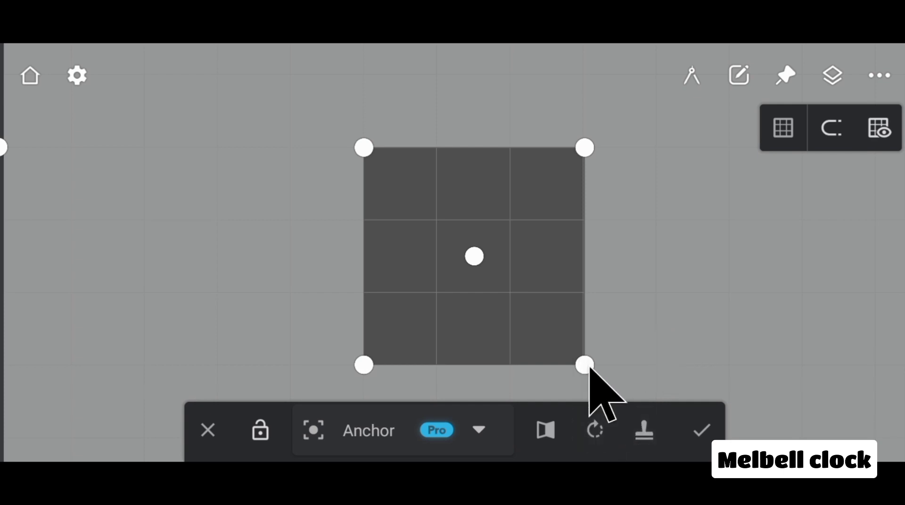
pyautogui.moveTo(589, 367); pyautogui.dragTo(600, 253)
pyautogui.moveTo(480, 258); pyautogui.dragTo(478, 249)
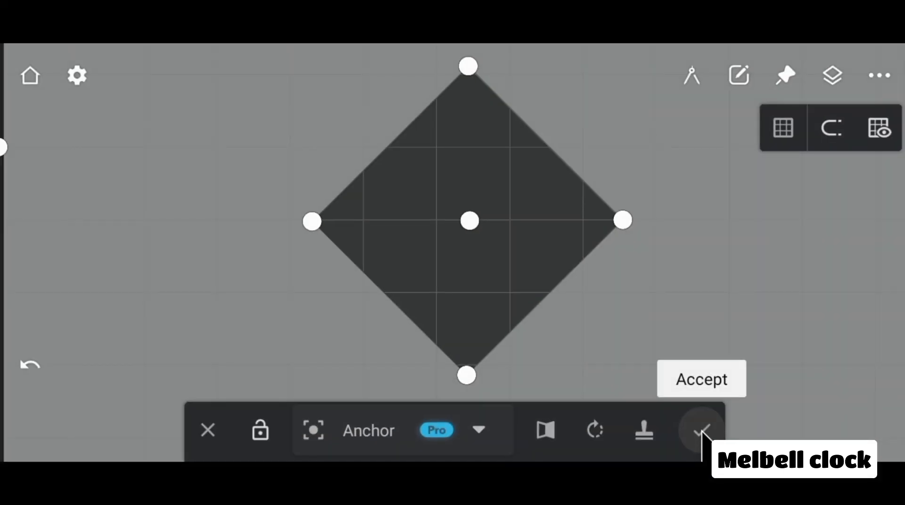
pyautogui.click(702, 431)
# Add a new layer above the diamond and use the mid-grey colour #848685.
pyautogui.click(832, 75)
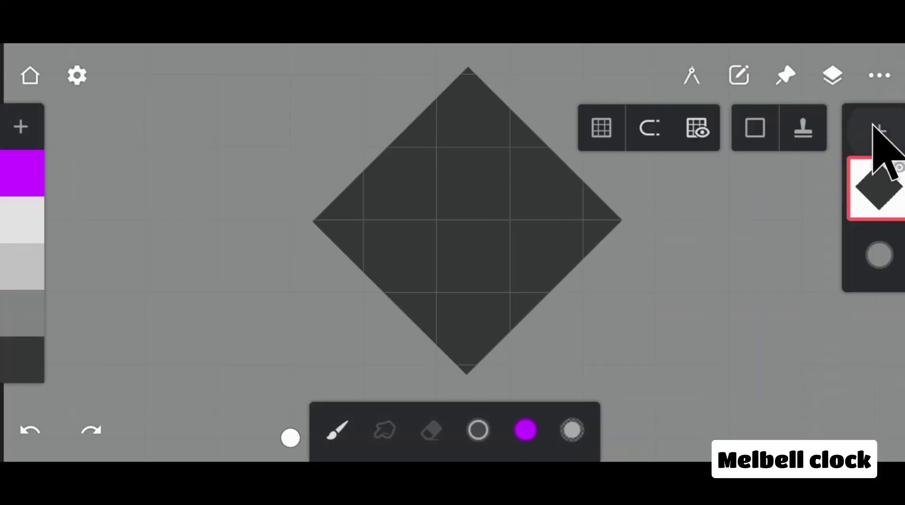
pyautogui.click(878, 132)
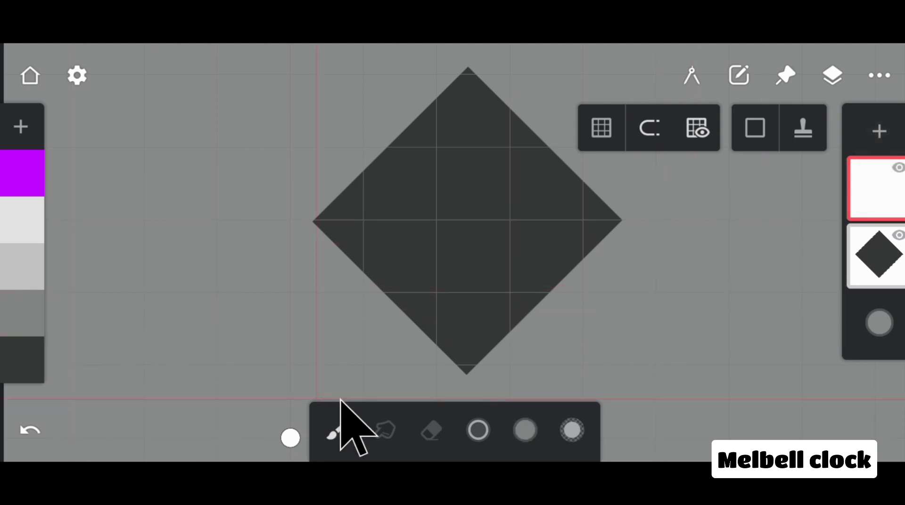
pyautogui.click(525, 429)
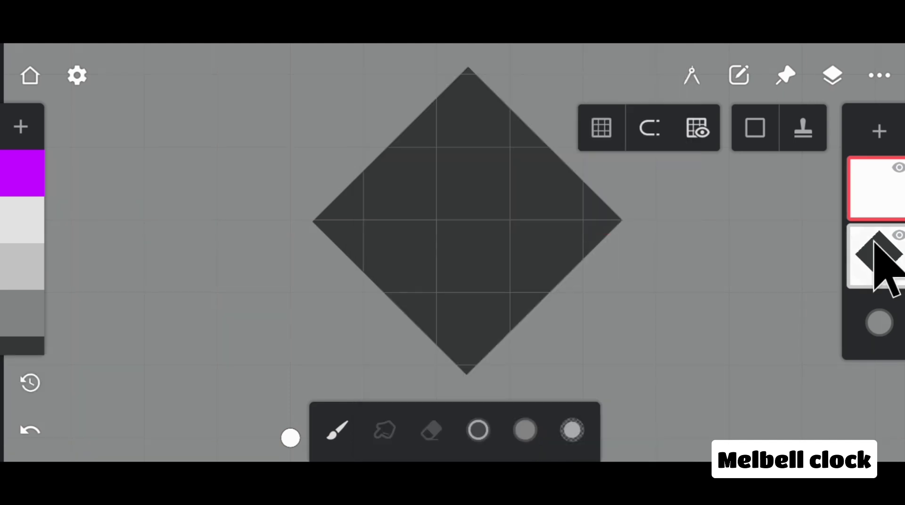
# Select the diamond's area from Layer 1 and draw a vertical mid-grey strip on the empty layer, just left of the diamond's centreline.
pyautogui.click(878, 253)
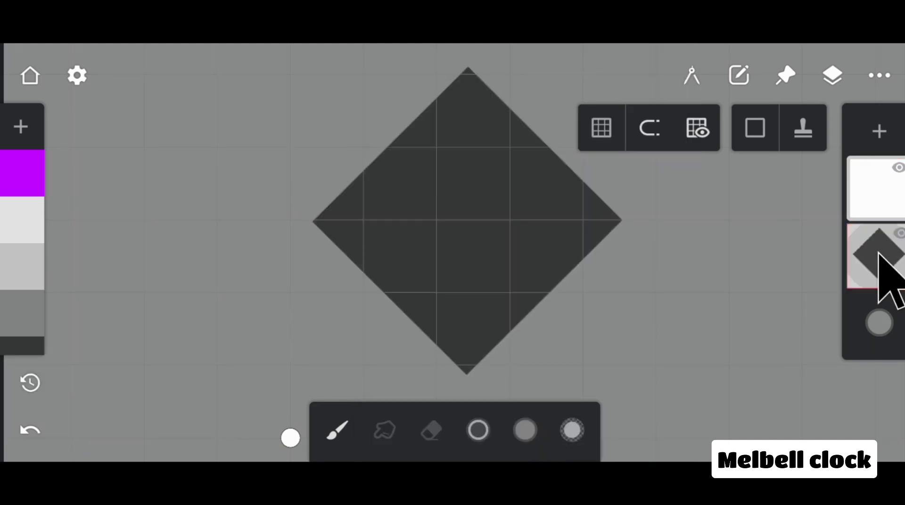
pyautogui.click(877, 255)
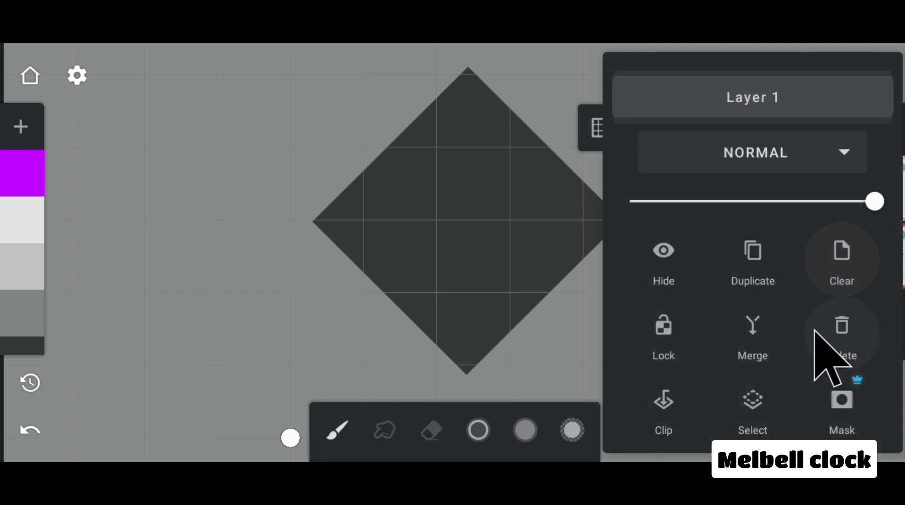
pyautogui.click(752, 400)
pyautogui.click(874, 189)
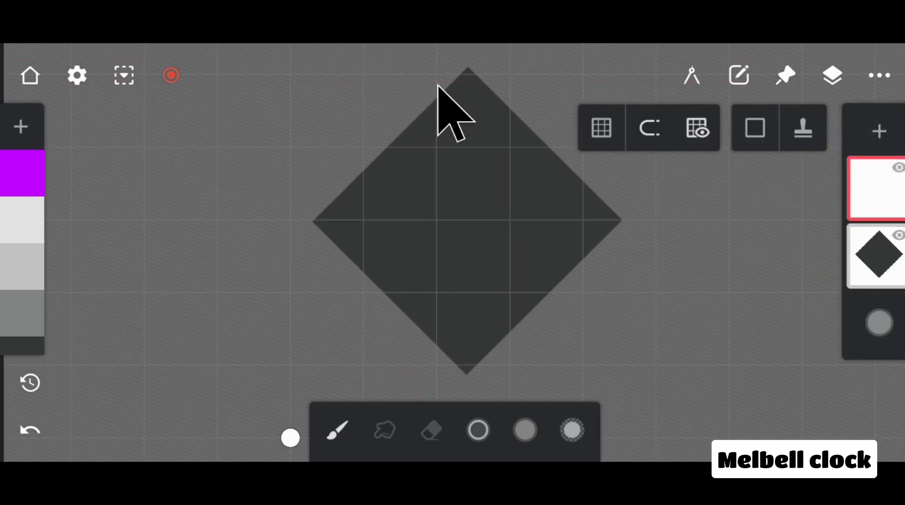
pyautogui.moveTo(436, 88); pyautogui.dragTo(456, 66)
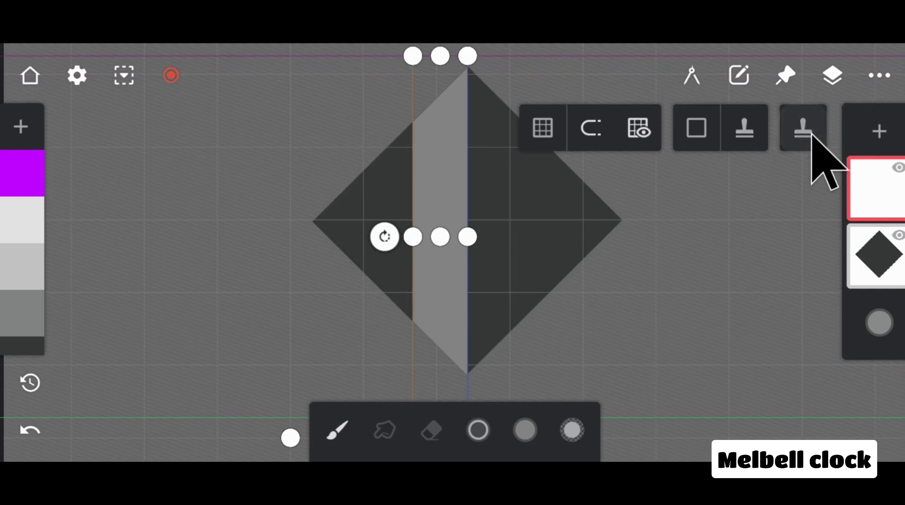
# Add another layer and place an equally wide vertical strip in colour #C4C4C4 just right of the diamond's centreline.
pyautogui.click(880, 132)
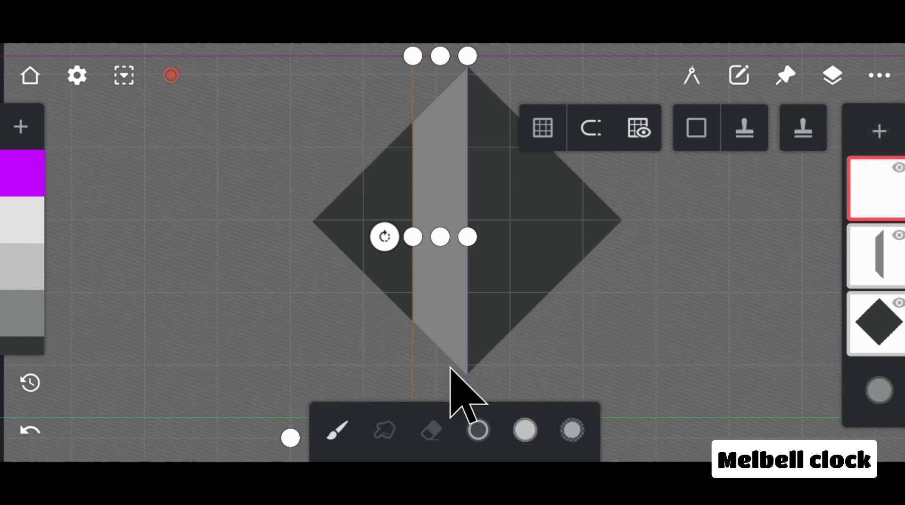
pyautogui.click(526, 426)
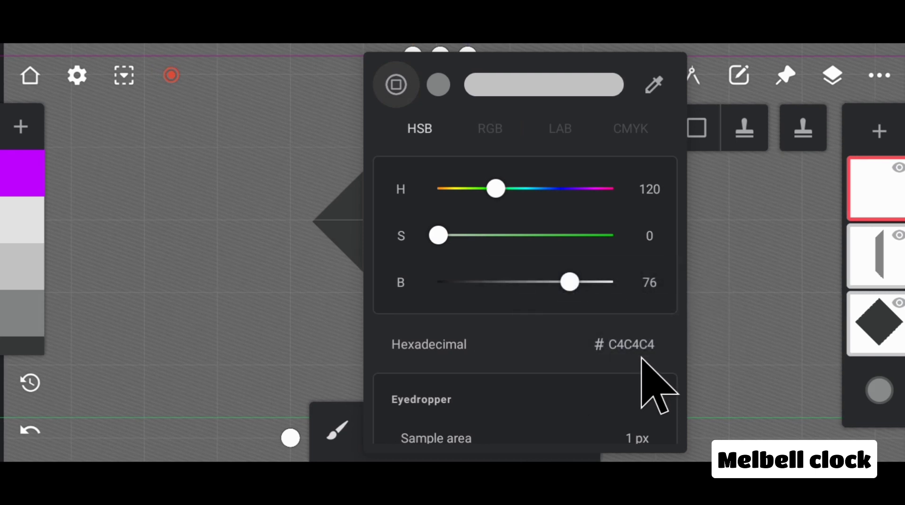
pyautogui.click(714, 350)
pyautogui.moveTo(440, 237); pyautogui.dragTo(492, 229)
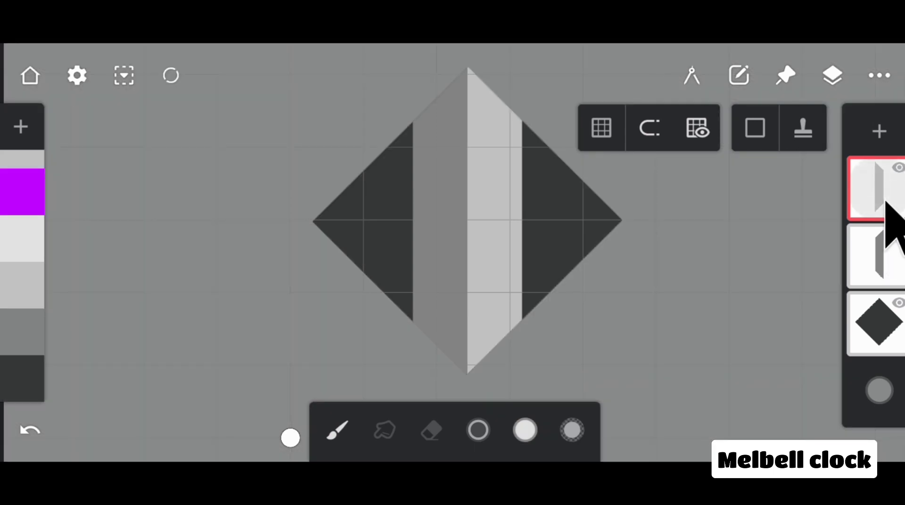
# Duplicate the light vertical strip with the Anchor transform and rotate the copy horizontal so it sits just above the diamond's horizontal centreline.
pyautogui.click(739, 76)
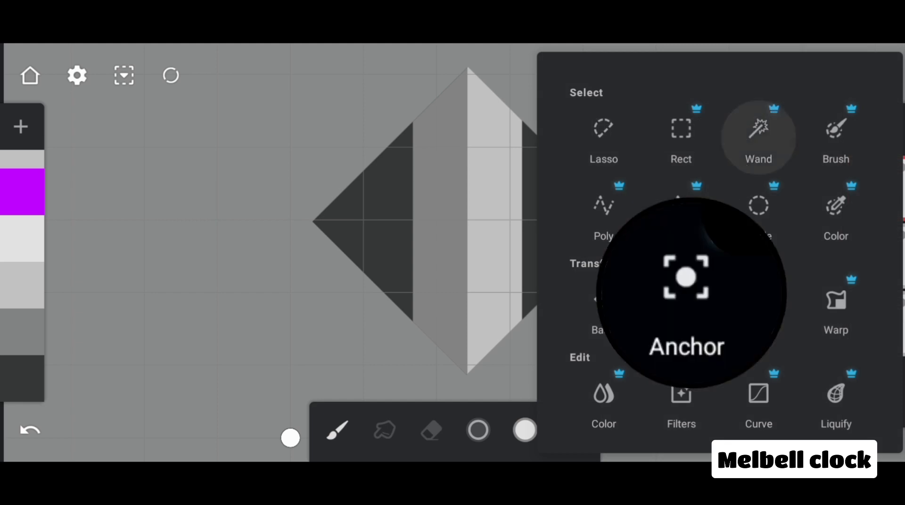
pyautogui.click(684, 304)
pyautogui.click(877, 215)
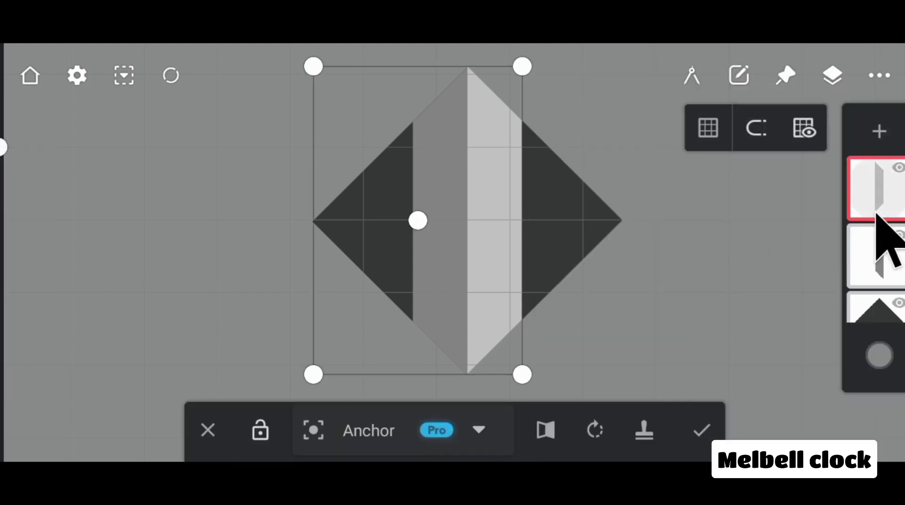
pyautogui.click(644, 433)
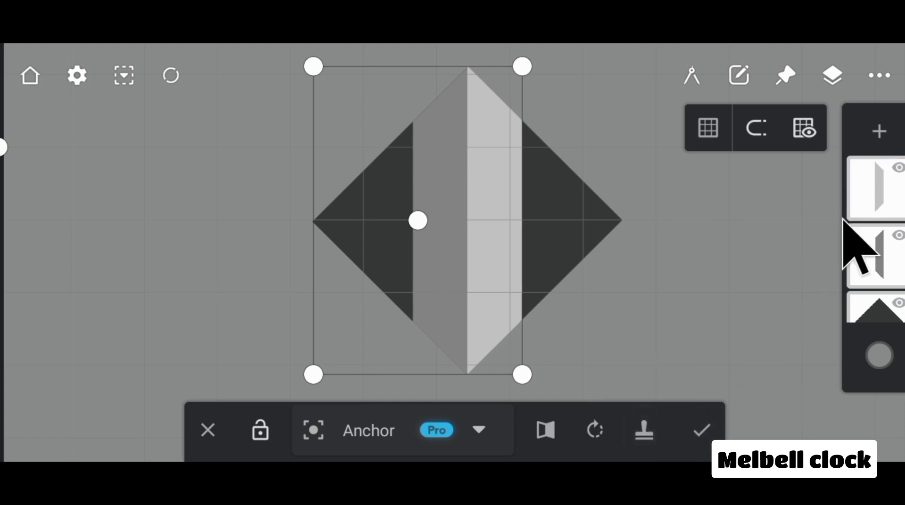
pyautogui.scroll(1, 871, 212)
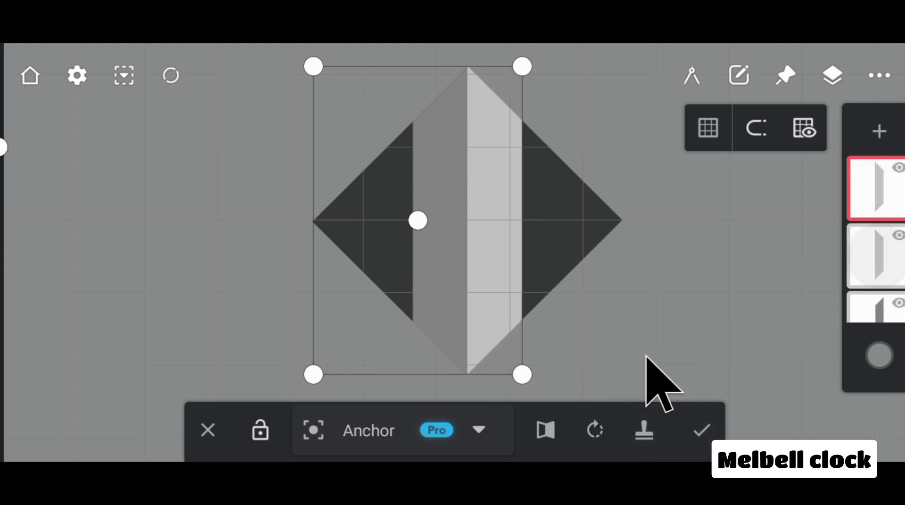
pyautogui.moveTo(520, 377); pyautogui.dragTo(608, 90)
pyautogui.moveTo(468, 232); pyautogui.dragTo(516, 274)
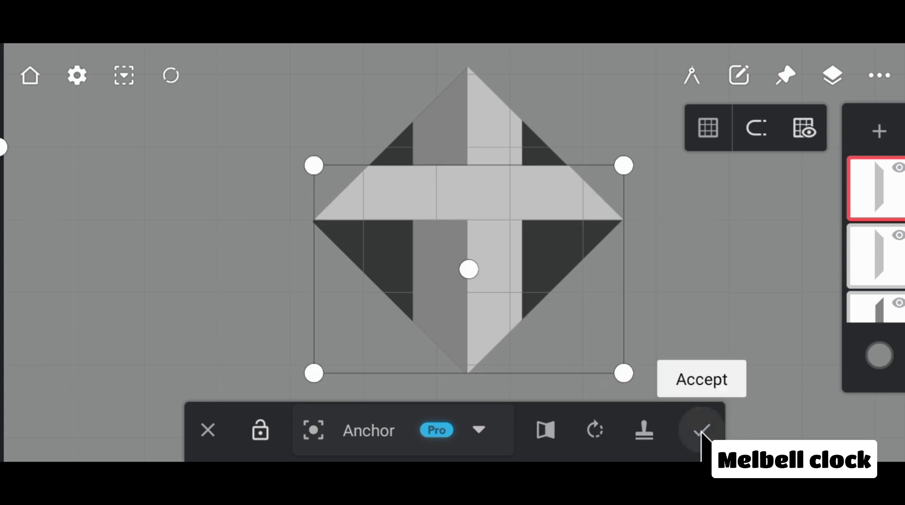
pyautogui.click(702, 430)
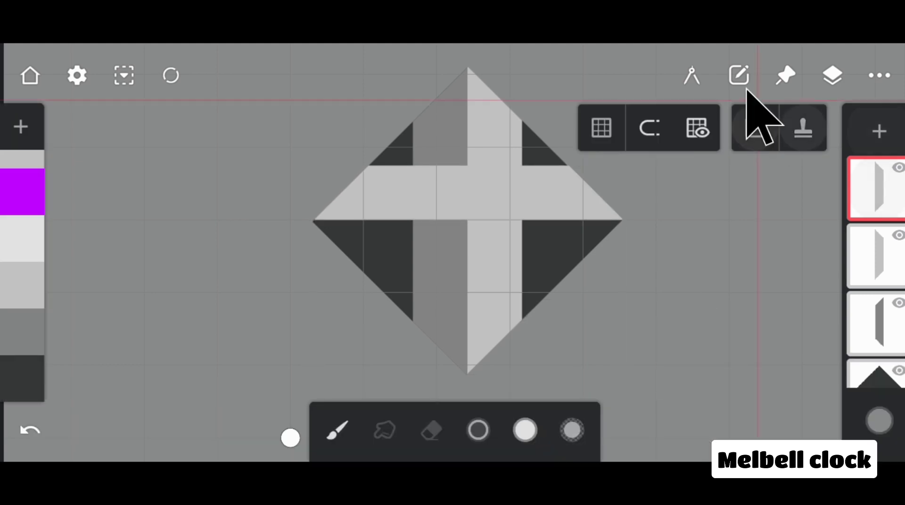
# Duplicate the horizontal strip with the Anchor transform, rotate the copy 180 degrees and place it directly below the diamond's horizontal centreline.
pyautogui.click(738, 76)
pyautogui.click(693, 294)
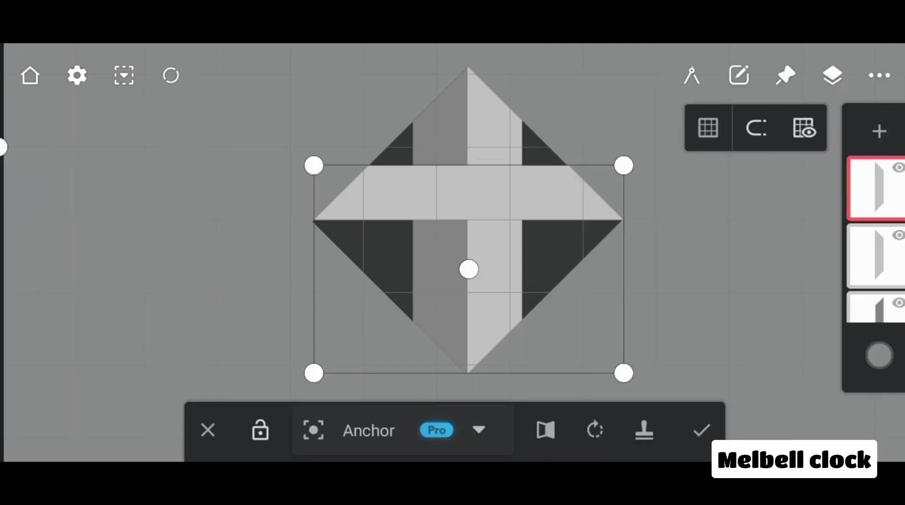
pyautogui.click(644, 431)
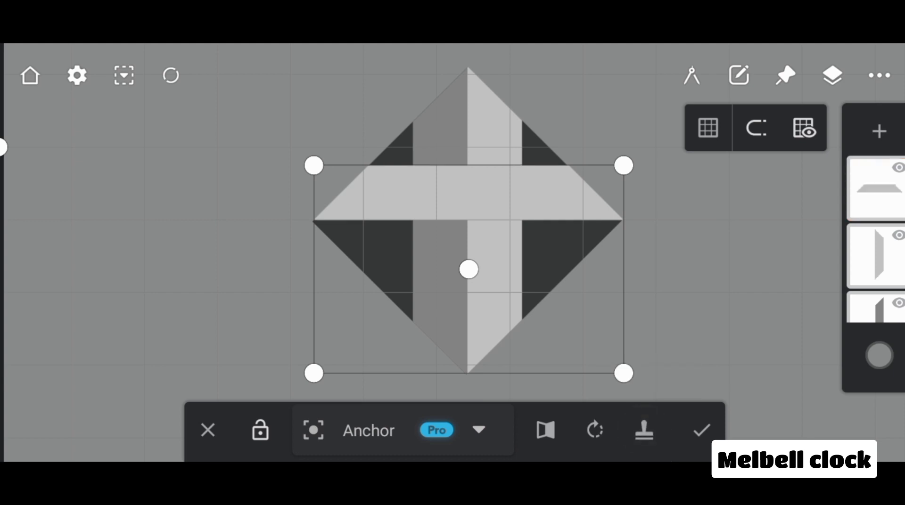
pyautogui.click(594, 430)
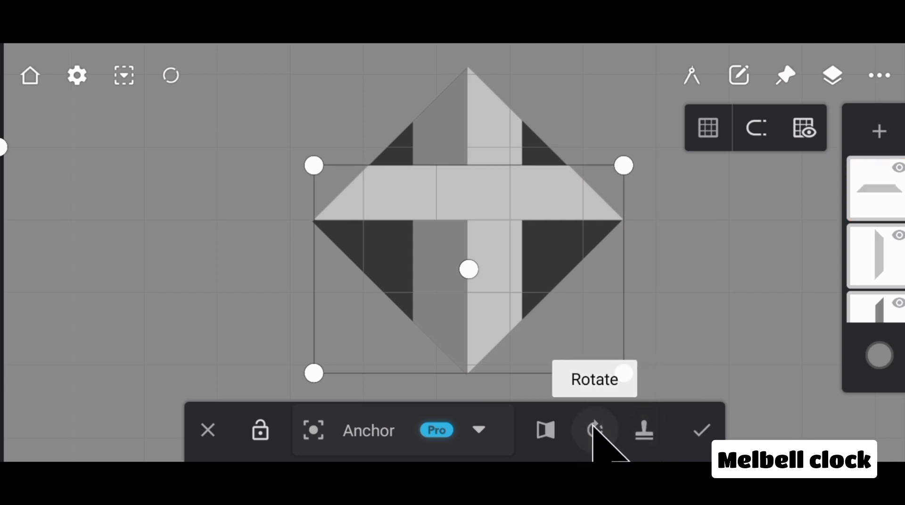
pyautogui.click(594, 430)
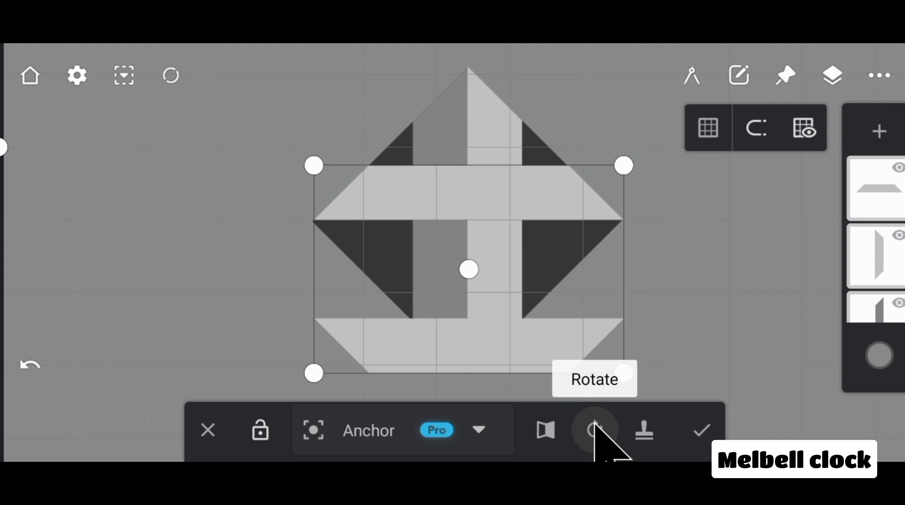
pyautogui.scroll(2, 860, 193)
pyautogui.moveTo(480, 334); pyautogui.dragTo(476, 249)
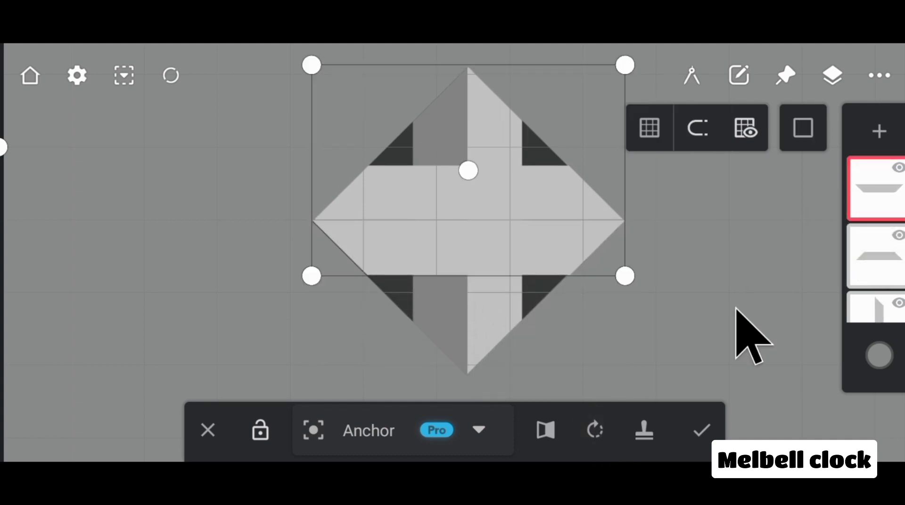
pyautogui.click(702, 430)
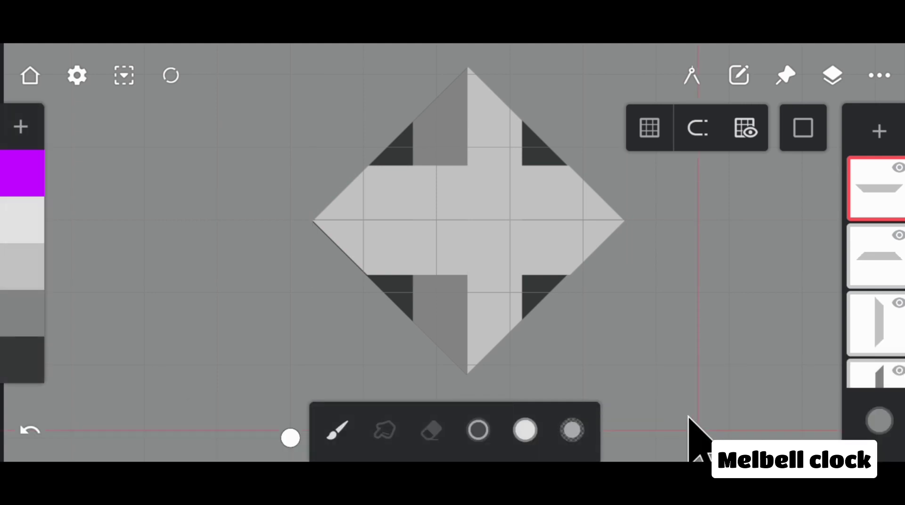
# With the grid hidden, apply a solid near-white fill to the lower horizontal strip and purple #BE01FD to the upper one.
pyautogui.click(657, 134)
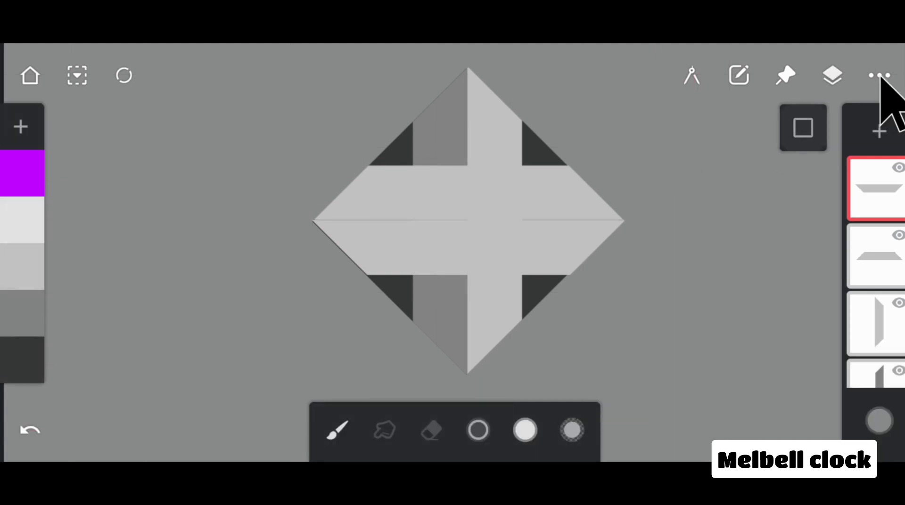
pyautogui.click(803, 125)
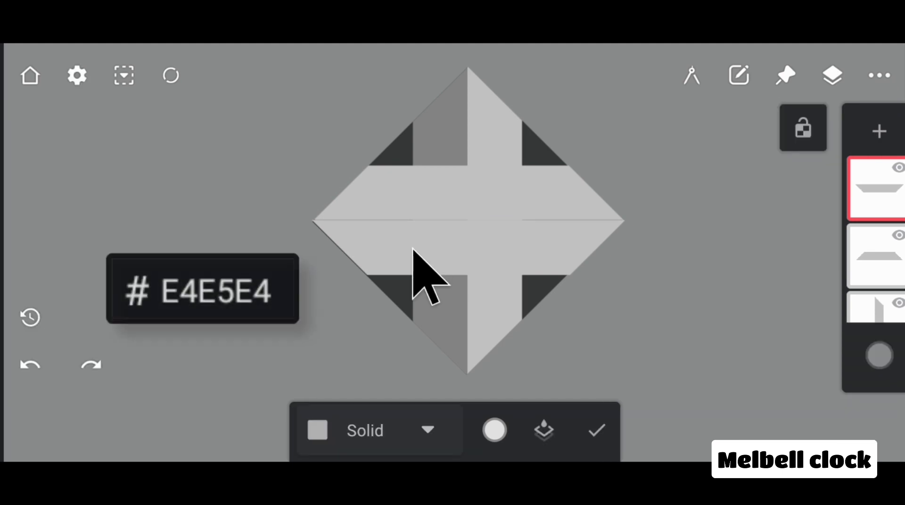
pyautogui.moveTo(413, 249); pyautogui.dragTo(709, 197)
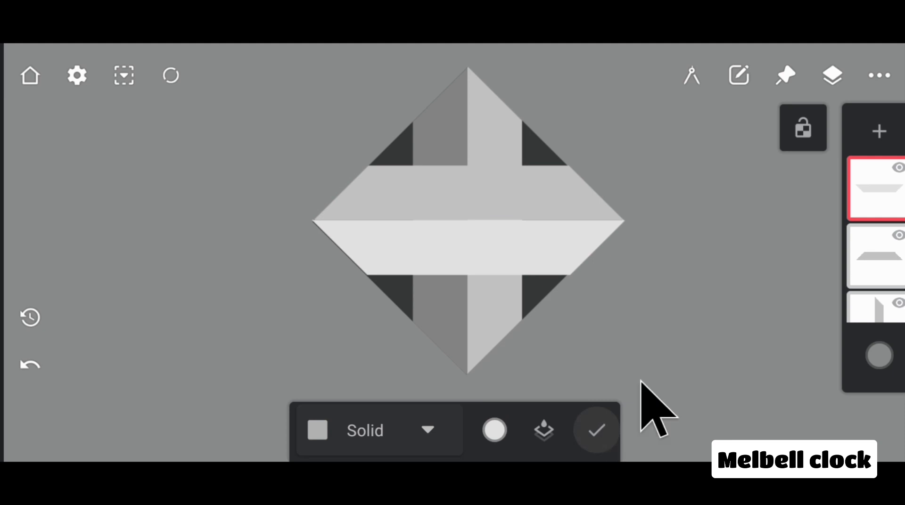
pyautogui.click(871, 262)
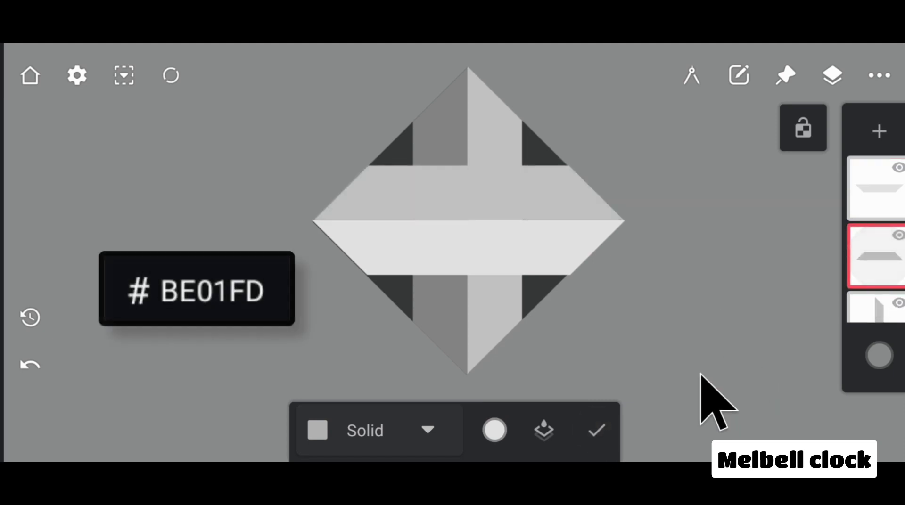
pyautogui.click(479, 195)
pyautogui.click(595, 429)
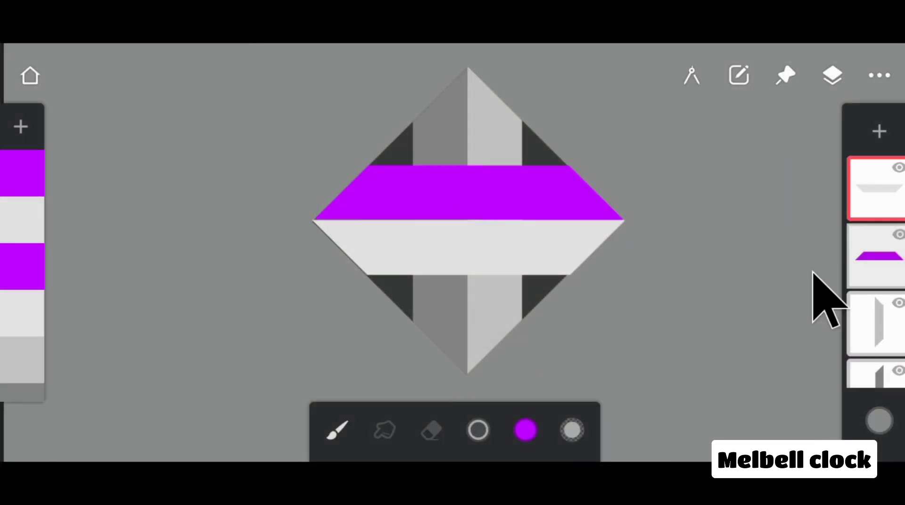
# Select the contents of Layer 2 and erase the purple strip on Layer 4 where it crosses the mid-grey vertical strip.
pyautogui.scroll(-3, 858, 377)
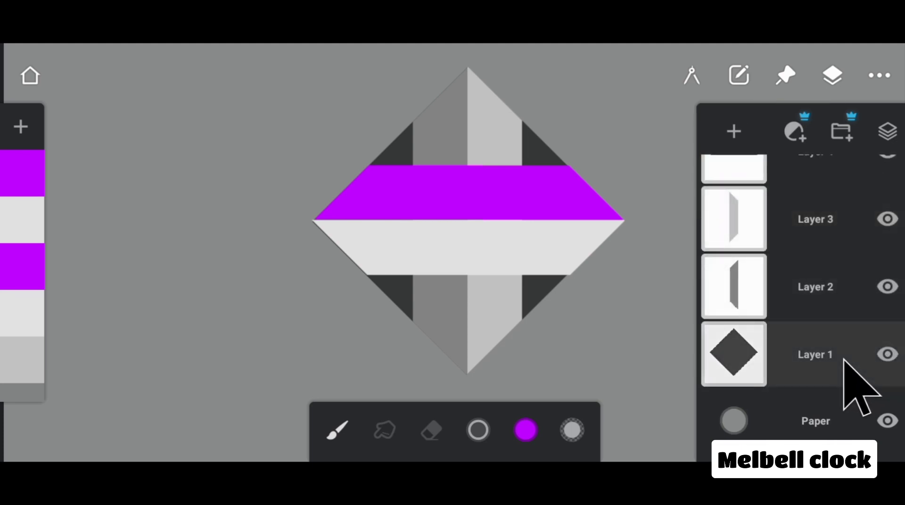
pyautogui.scroll(3, 838, 320)
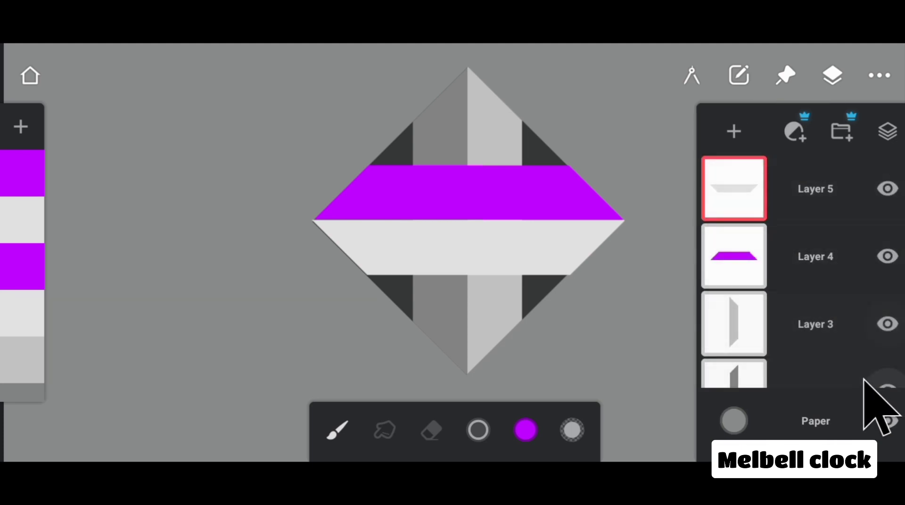
pyautogui.click(705, 263)
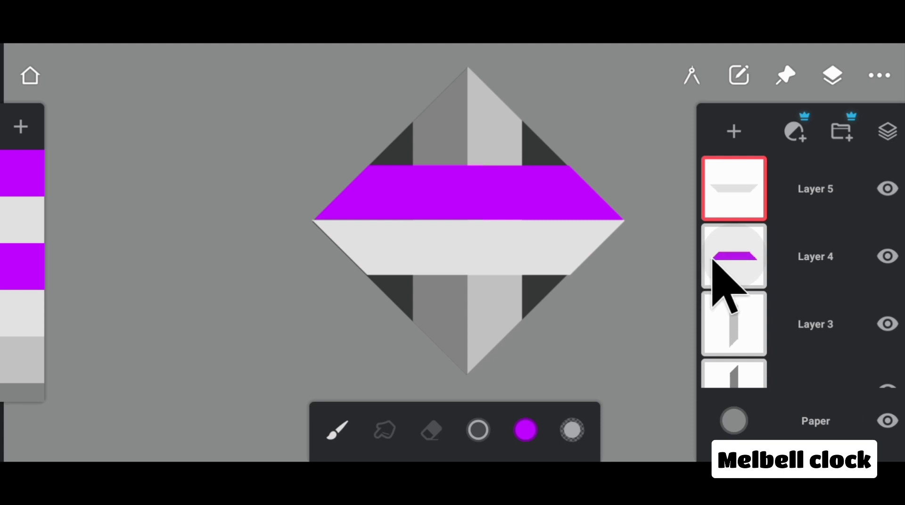
pyautogui.scroll(-3, 752, 262)
pyautogui.click(732, 366)
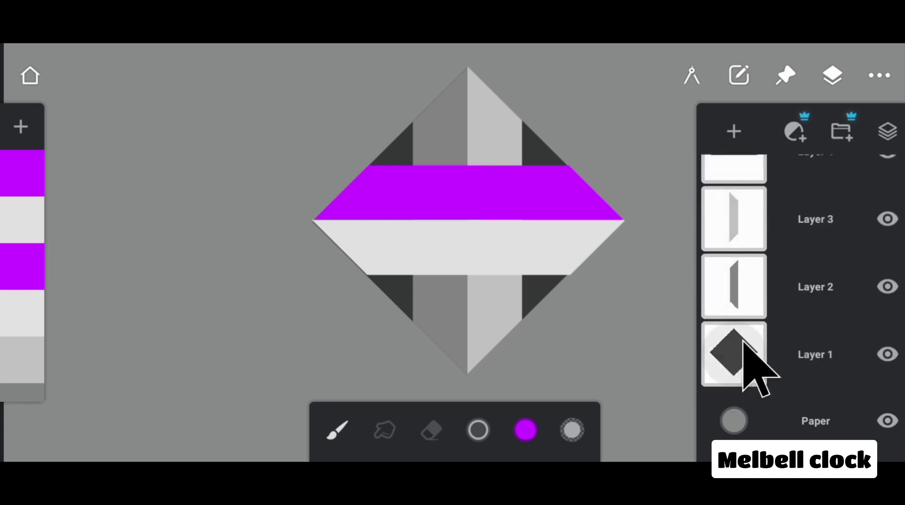
pyautogui.click(736, 302)
pyautogui.click(736, 301)
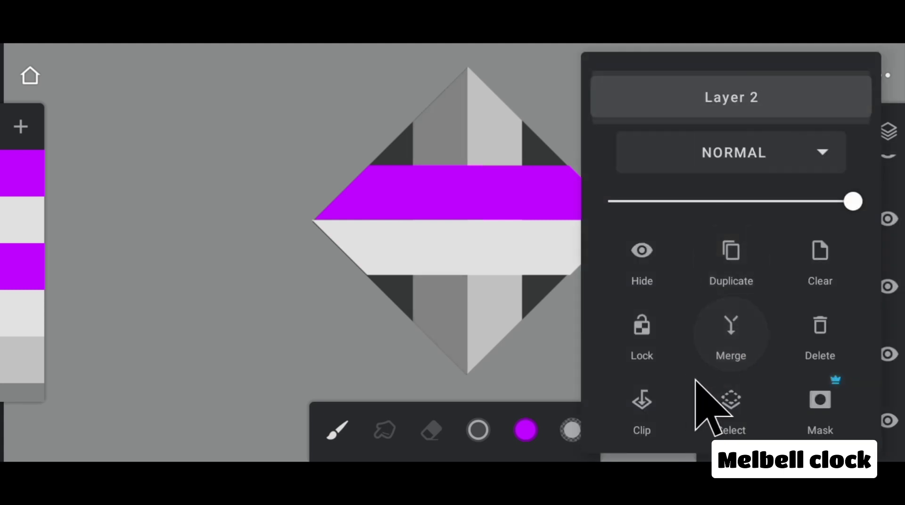
pyautogui.click(732, 403)
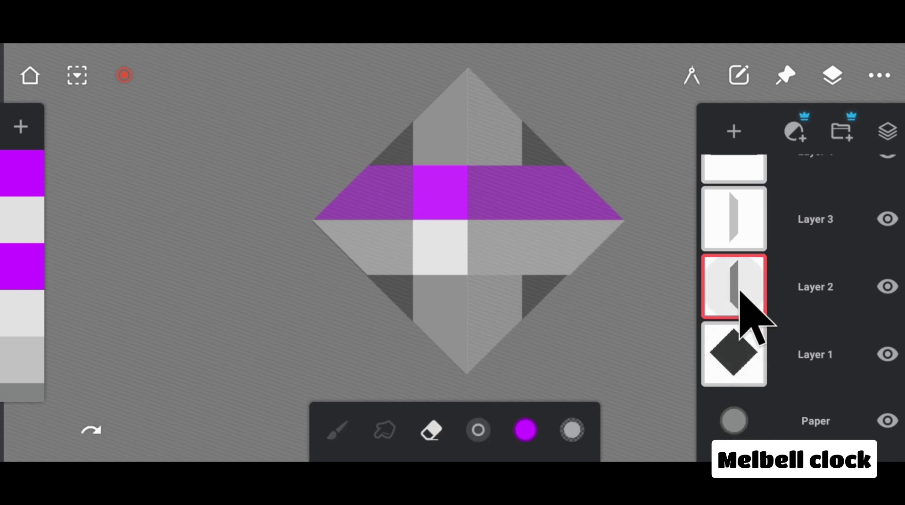
pyautogui.scroll(3, 751, 313)
pyautogui.click(745, 265)
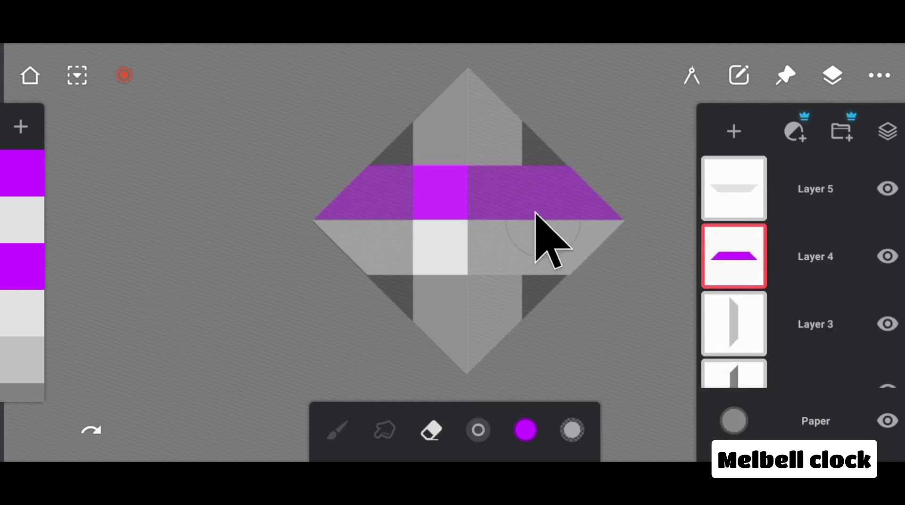
pyautogui.moveTo(444, 162)
pyautogui.mouseDown()
pyautogui.moveTo(445, 217)
pyautogui.moveTo(437, 178)
pyautogui.moveTo(427, 191)
pyautogui.moveTo(446, 233)
pyautogui.moveTo(459, 166)
pyautogui.moveTo(440, 153)
pyautogui.moveTo(464, 205)
pyautogui.mouseUp()
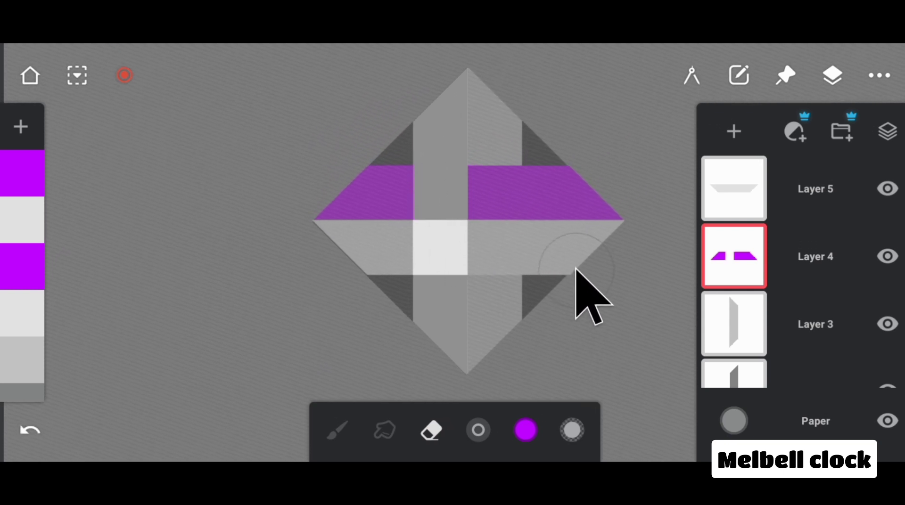
# Select the contents of Layer 3, erase the near-white strip on Layer 5 where it crosses that vertical strip, and clear the selection.
pyautogui.scroll(-2, 818, 333)
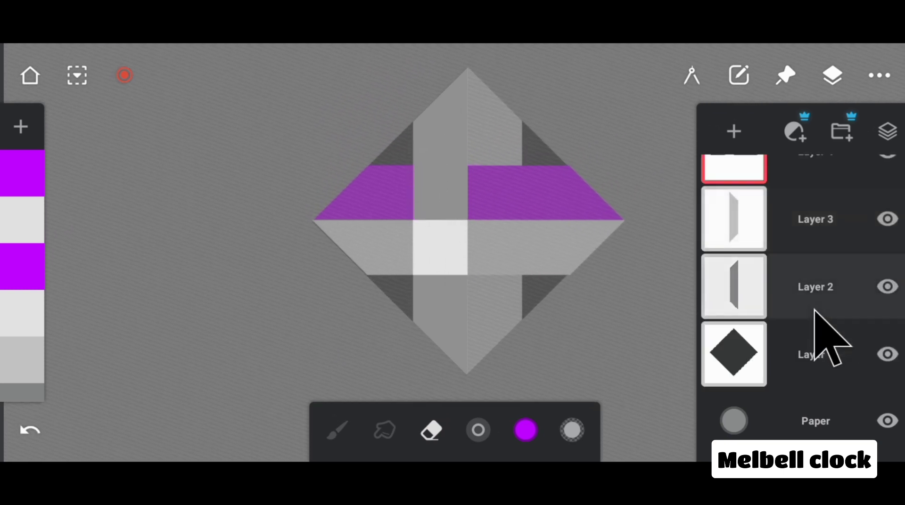
pyautogui.click(756, 221)
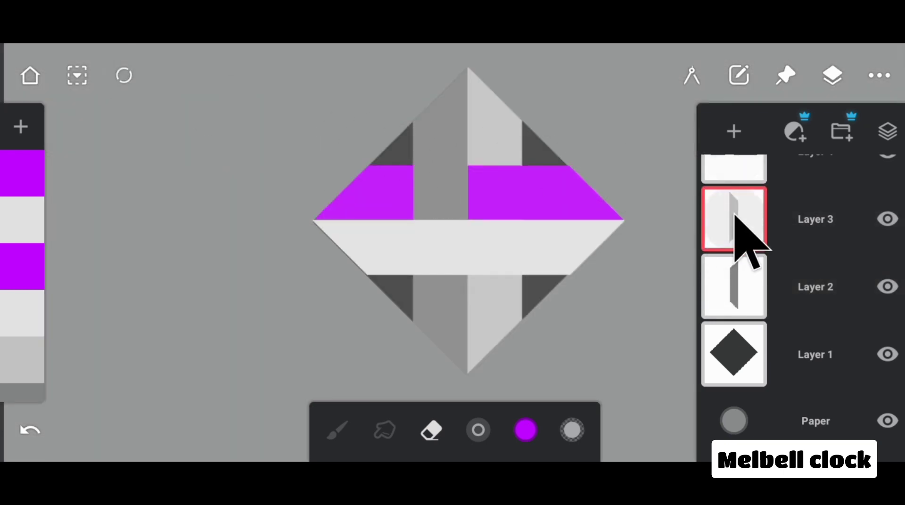
pyautogui.click(735, 220)
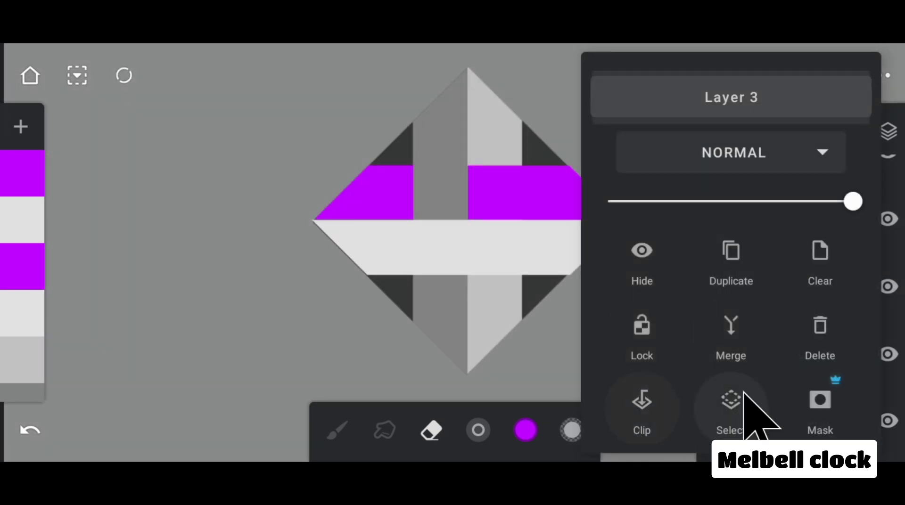
pyautogui.click(729, 407)
pyautogui.scroll(1, 722, 240)
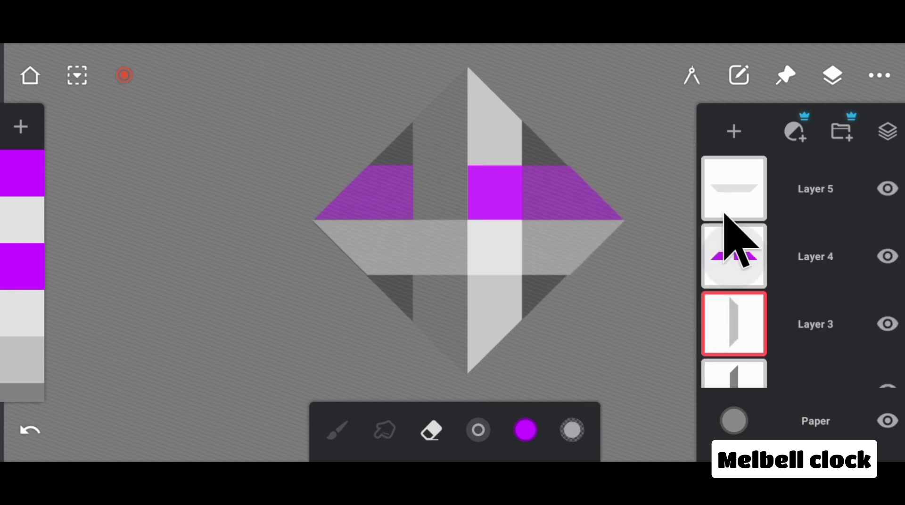
pyautogui.click(738, 188)
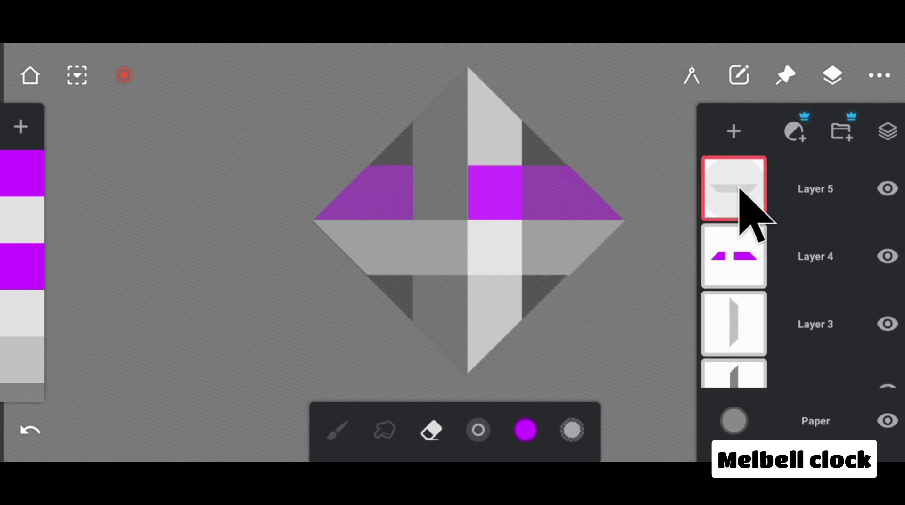
pyautogui.moveTo(483, 215)
pyautogui.mouseDown()
pyautogui.moveTo(489, 286)
pyautogui.moveTo(486, 248)
pyautogui.moveTo(499, 206)
pyautogui.moveTo(516, 258)
pyautogui.moveTo(515, 217)
pyautogui.mouseUp()
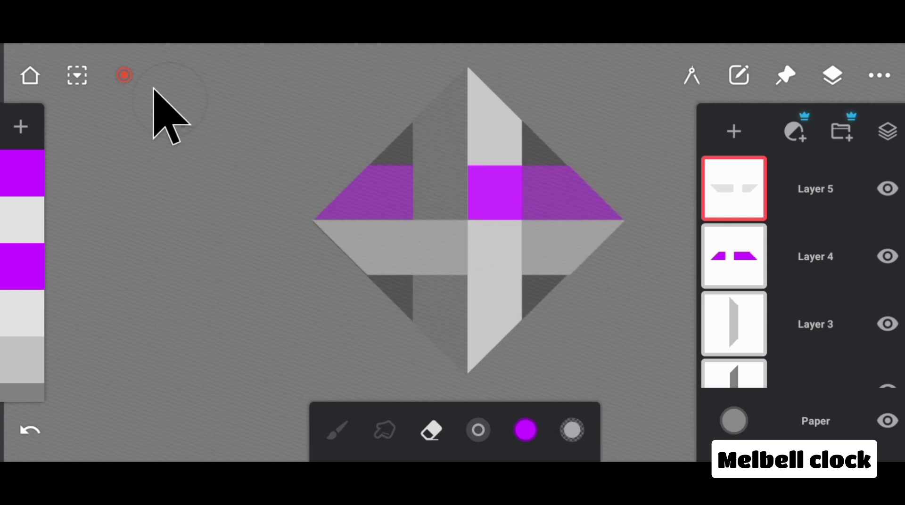
pyautogui.click(125, 75)
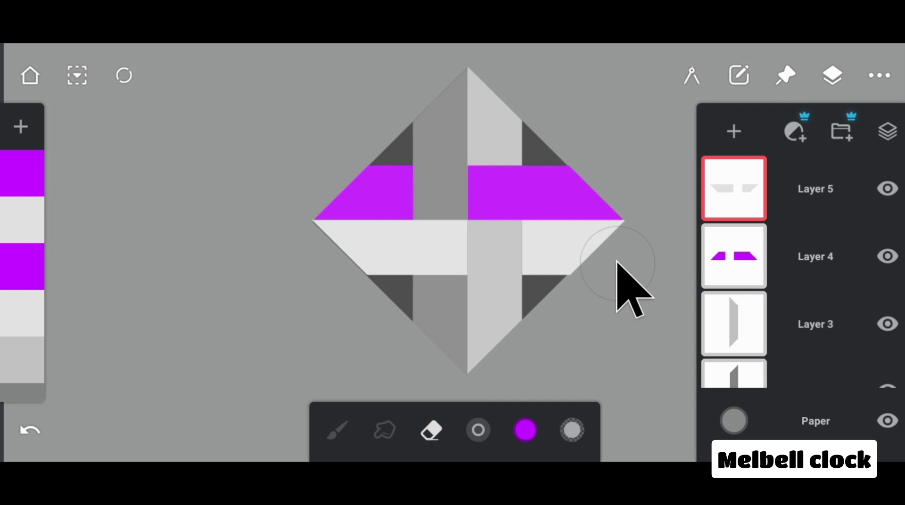
# Move the dark diamond's Layer 1 above all the strip layers and lower its opacity to 36%.
pyautogui.click(830, 78)
pyautogui.press('b')
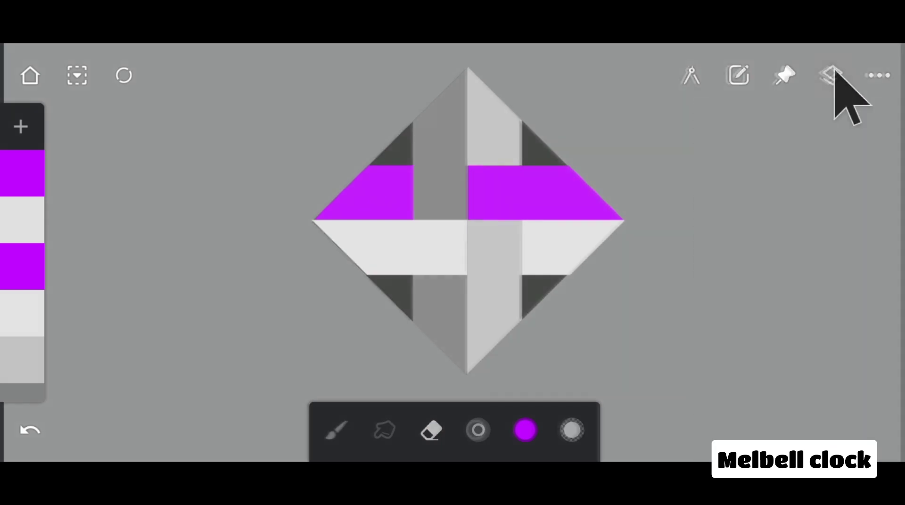
pyautogui.click(832, 75)
pyautogui.moveTo(725, 358); pyautogui.dragTo(712, 160)
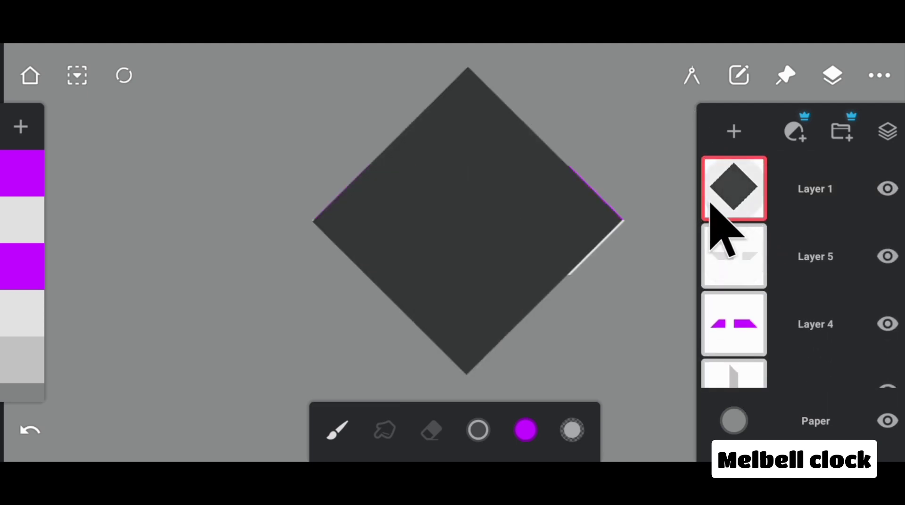
pyautogui.click(734, 188)
pyautogui.moveTo(855, 200); pyautogui.dragTo(697, 236)
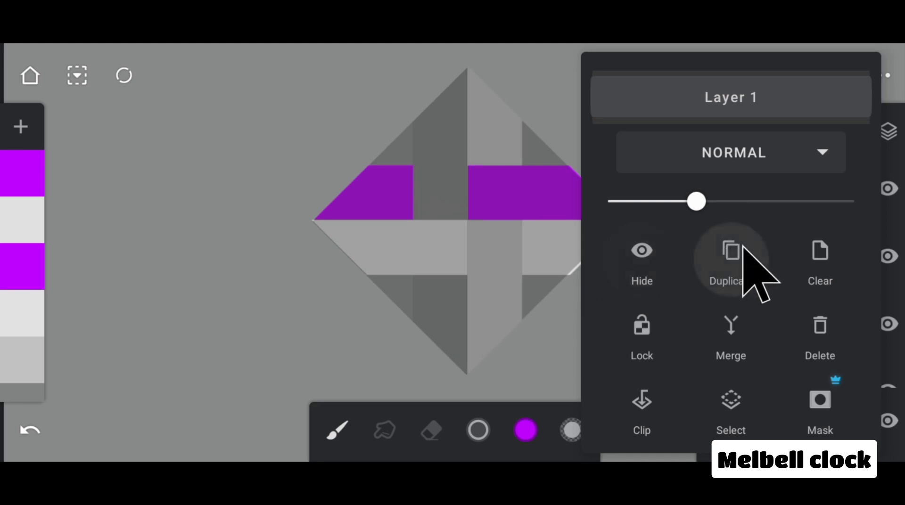
# Duplicate the translucent dark diamond and scale the copy down about its centre with the Anchor transform.
pyautogui.click(735, 259)
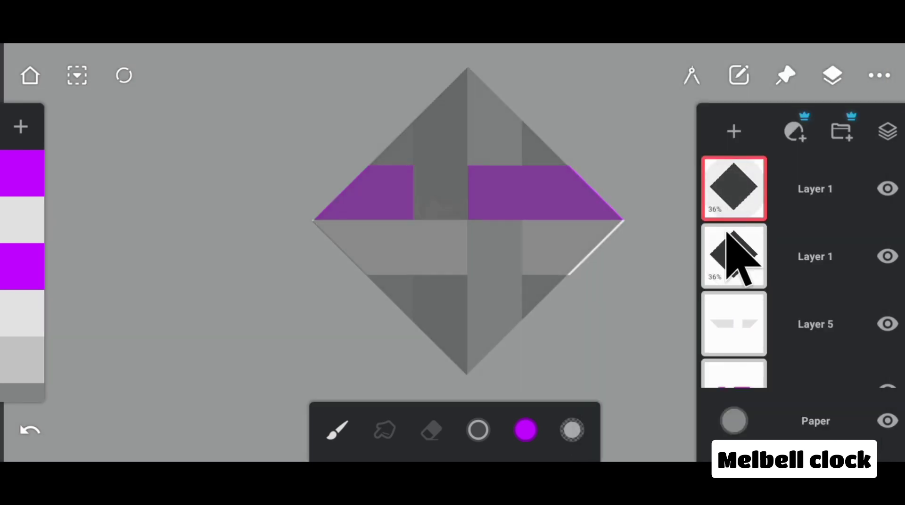
pyautogui.click(738, 75)
pyautogui.click(683, 283)
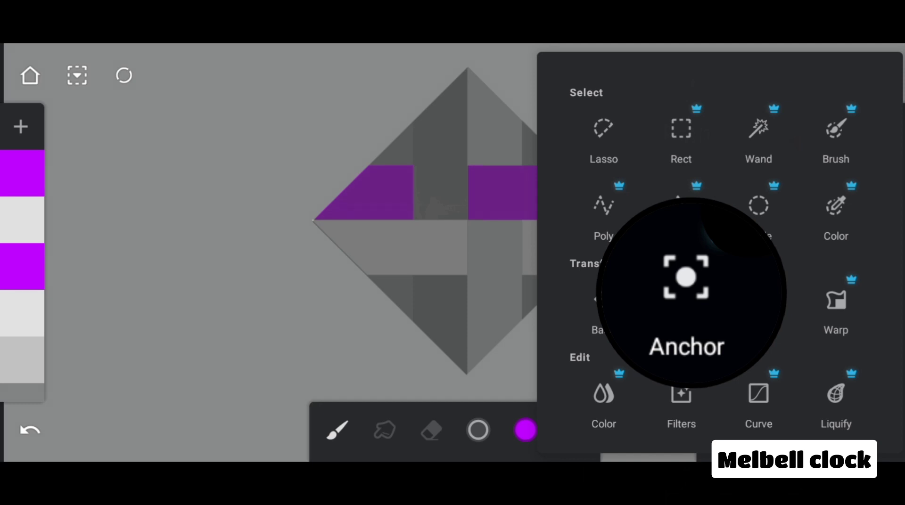
pyautogui.moveTo(623, 375); pyautogui.dragTo(582, 331)
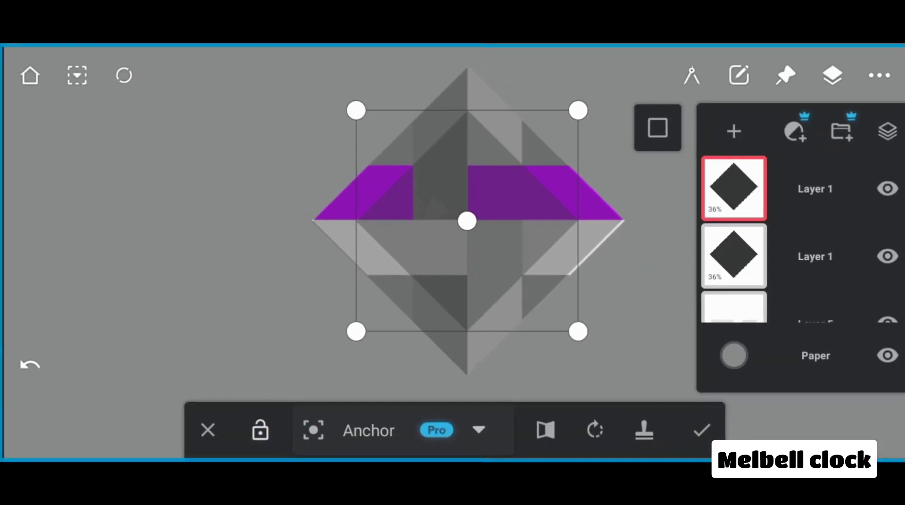
pyautogui.click(700, 432)
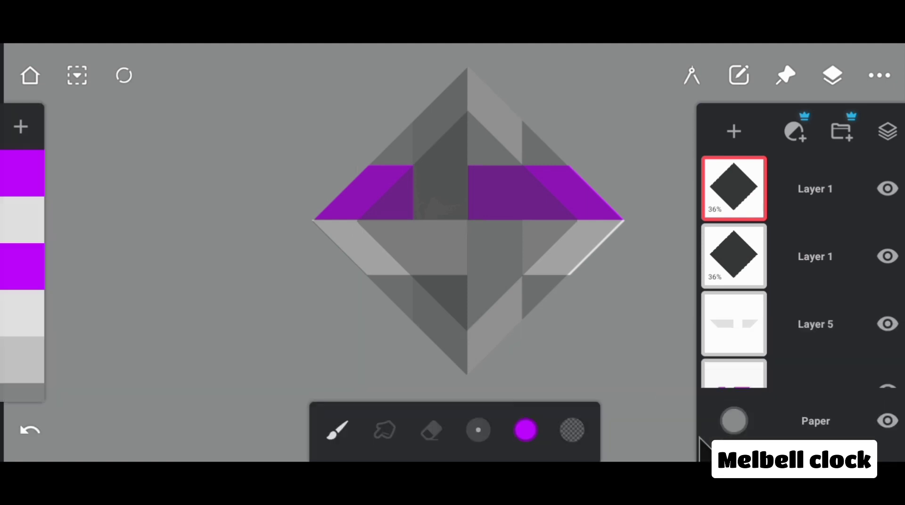
# Select the area of the smaller diamond copy and delete that copy's layer, keeping the selection active.
pyautogui.click(739, 187)
pyautogui.click(730, 404)
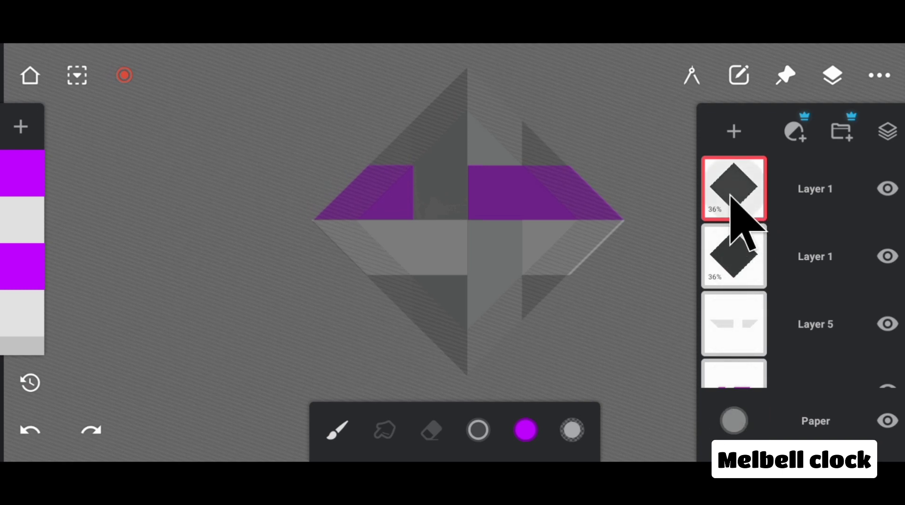
pyautogui.click(735, 186)
pyautogui.click(823, 330)
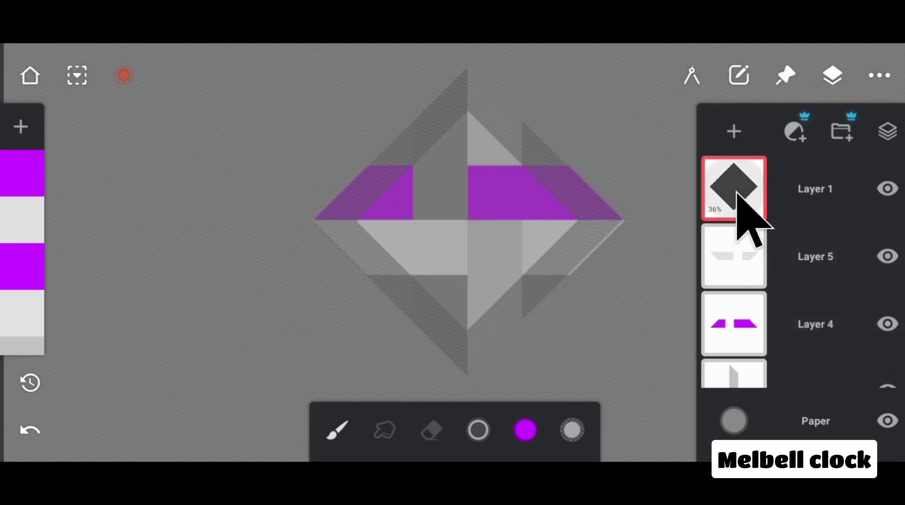
# Restore the dark diamond's Layer 1 to full opacity, erase its selected inner area to leave a frame, and clear the selection.
pyautogui.click(737, 194)
pyautogui.moveTo(695, 200); pyautogui.dragTo(853, 202)
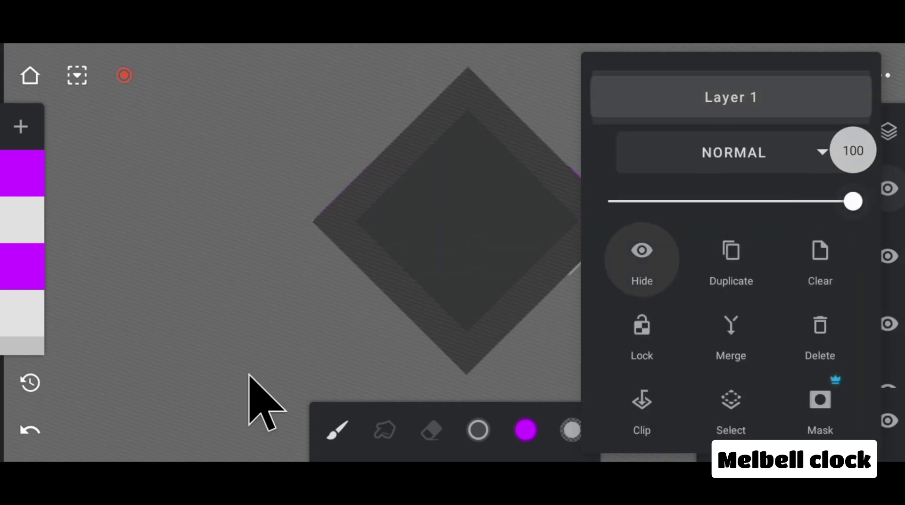
pyautogui.click(316, 304)
pyautogui.click(415, 431)
pyautogui.moveTo(477, 142)
pyautogui.mouseDown()
pyautogui.moveTo(359, 299)
pyautogui.moveTo(500, 130)
pyautogui.moveTo(542, 176)
pyautogui.moveTo(503, 271)
pyautogui.moveTo(429, 364)
pyautogui.mouseUp()
pyautogui.moveTo(447, 101)
pyautogui.mouseDown()
pyautogui.moveTo(496, 264)
pyautogui.moveTo(539, 283)
pyautogui.mouseUp()
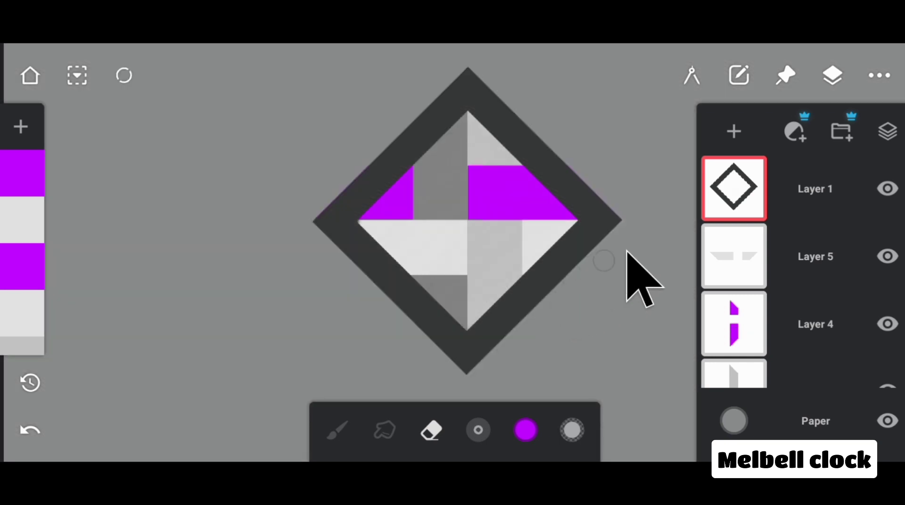
# Select Layer 5's contents, erase Layer 1's dark frame over the near-white strip's right end, and clear the selection.
pyautogui.click(756, 267)
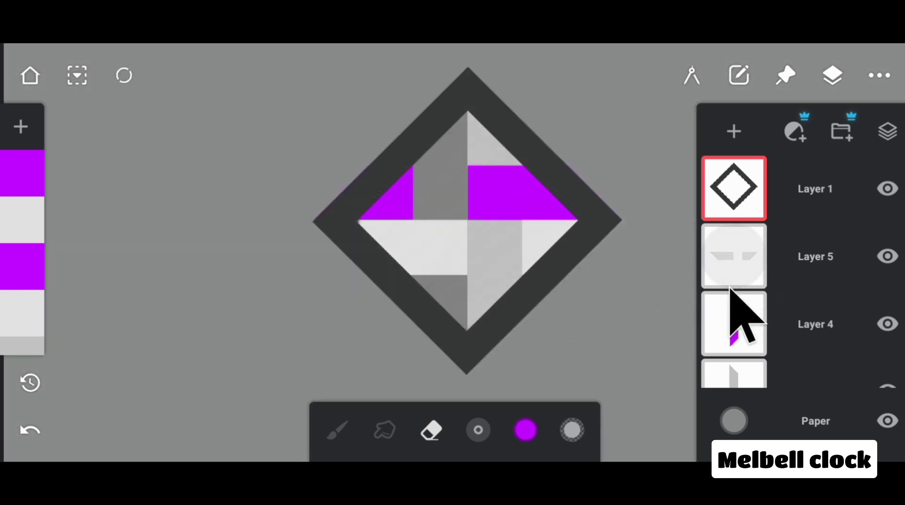
pyautogui.click(733, 271)
pyautogui.click(714, 282)
pyautogui.click(733, 410)
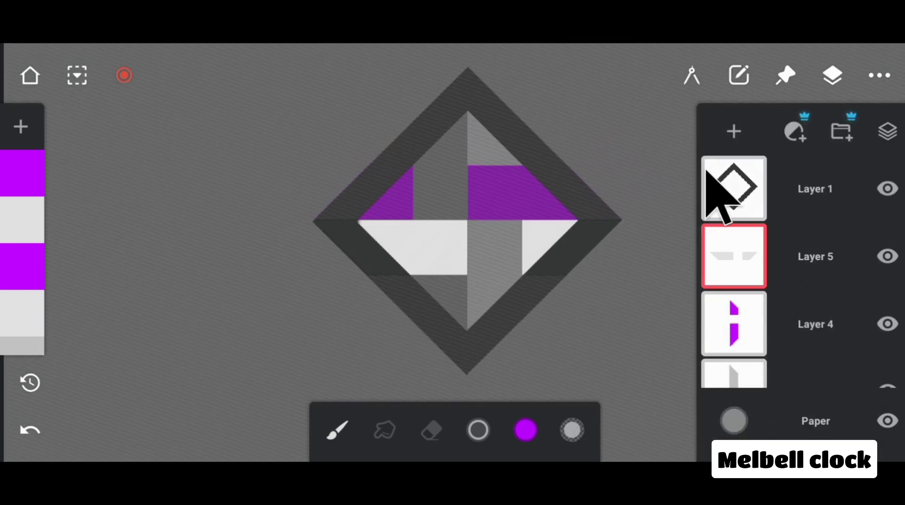
pyautogui.click(720, 195)
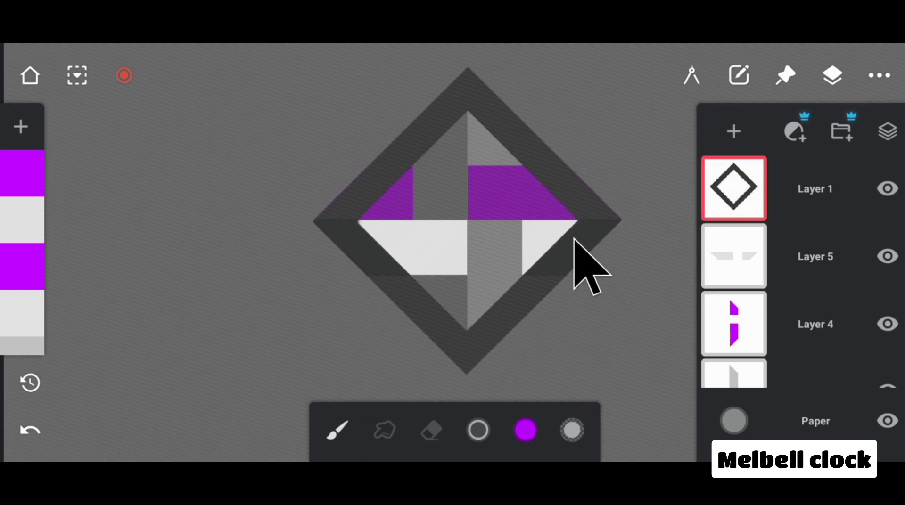
pyautogui.click(430, 430)
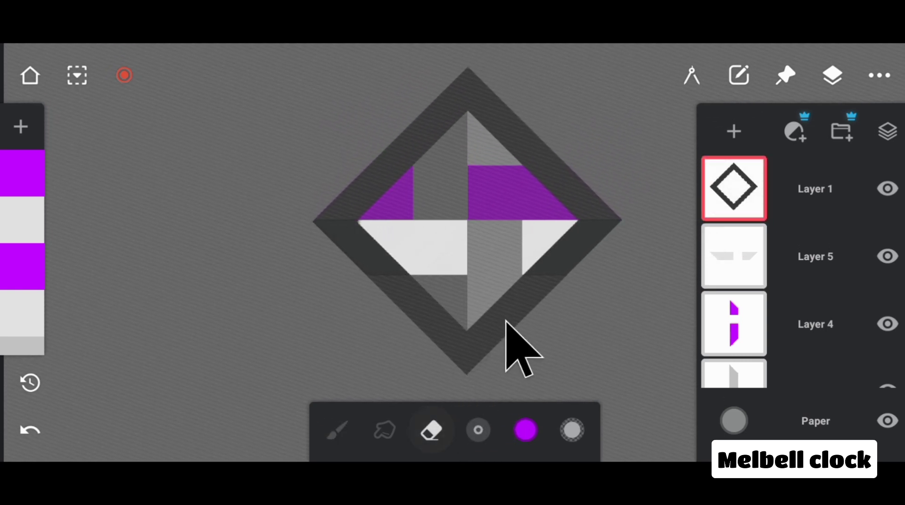
pyautogui.moveTo(548, 231)
pyautogui.mouseDown()
pyautogui.moveTo(602, 258)
pyautogui.moveTo(646, 232)
pyautogui.mouseUp()
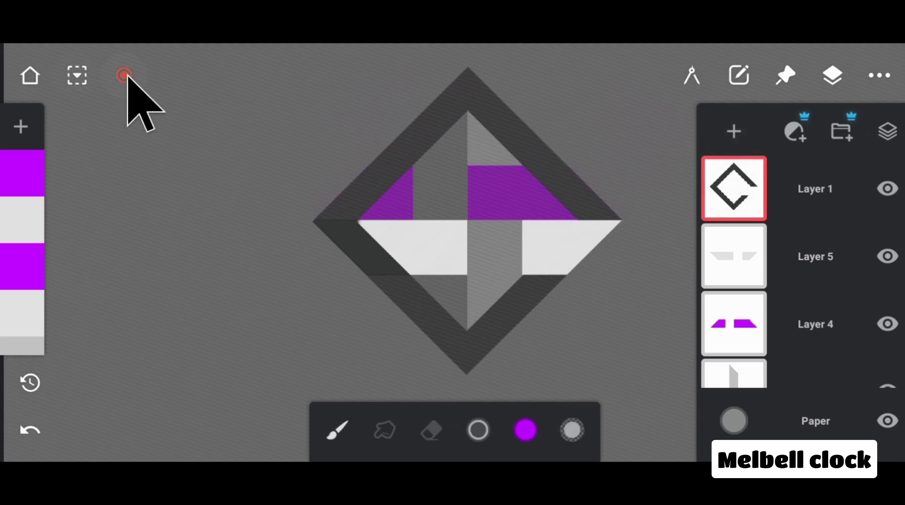
pyautogui.click(125, 76)
# Select Layer 4's contents, erase Layer 1's dark frame over the purple strip's left end, and clear the selection.
pyautogui.click(732, 325)
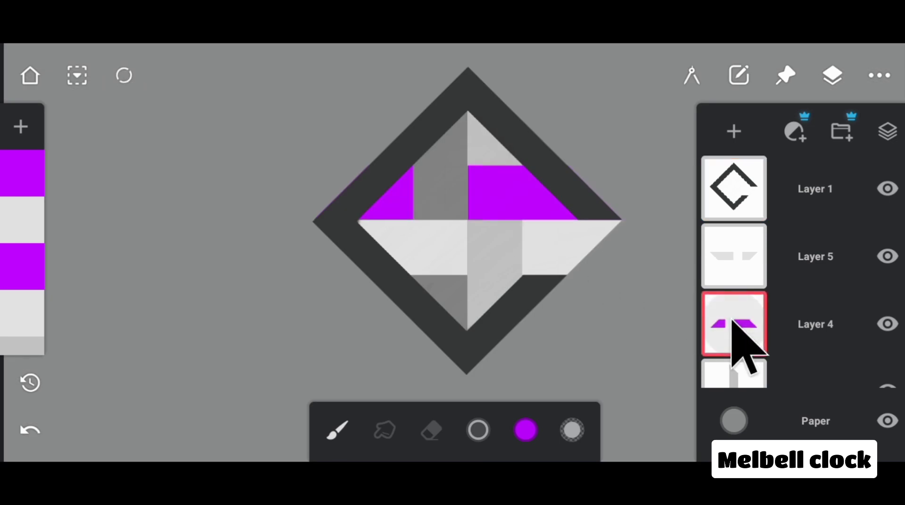
pyautogui.click(732, 327)
pyautogui.click(732, 409)
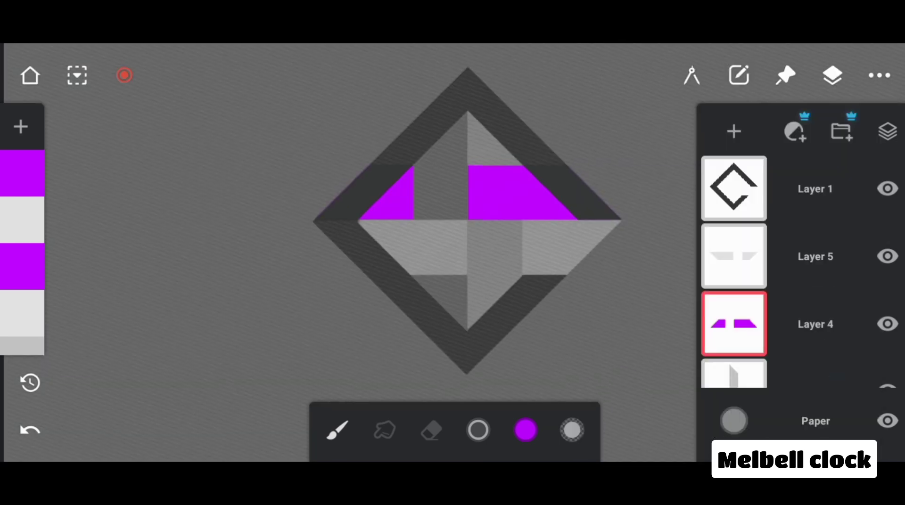
pyautogui.click(728, 200)
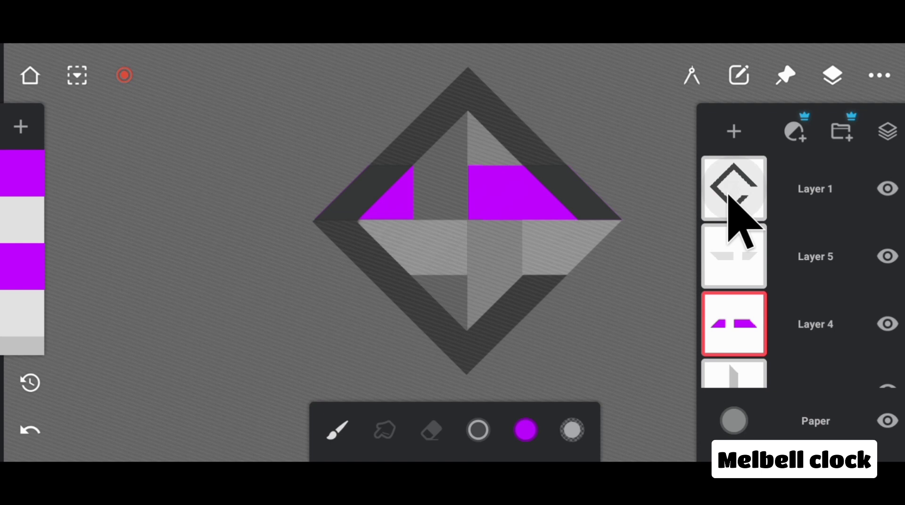
pyautogui.click(431, 430)
pyautogui.moveTo(401, 177)
pyautogui.mouseDown()
pyautogui.moveTo(357, 172)
pyautogui.moveTo(449, 172)
pyautogui.moveTo(327, 196)
pyautogui.moveTo(338, 181)
pyautogui.moveTo(341, 200)
pyautogui.moveTo(393, 204)
pyautogui.mouseUp()
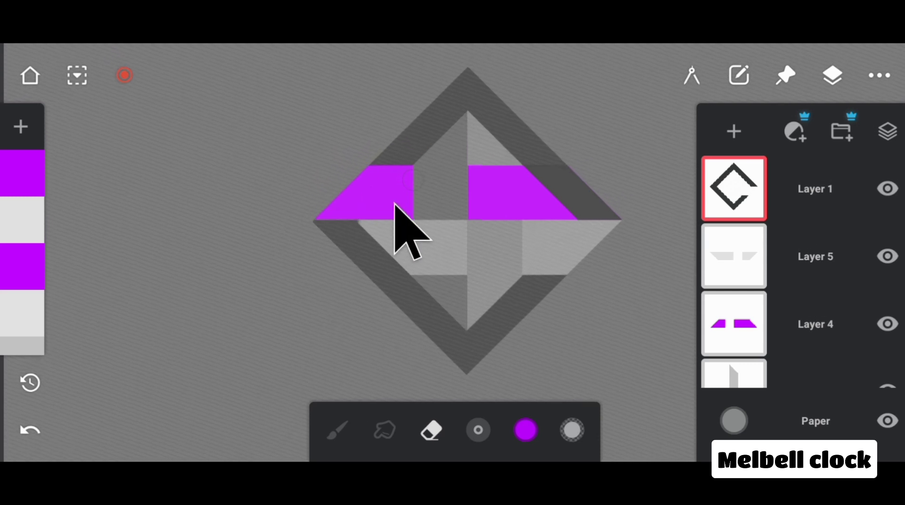
pyautogui.click(124, 76)
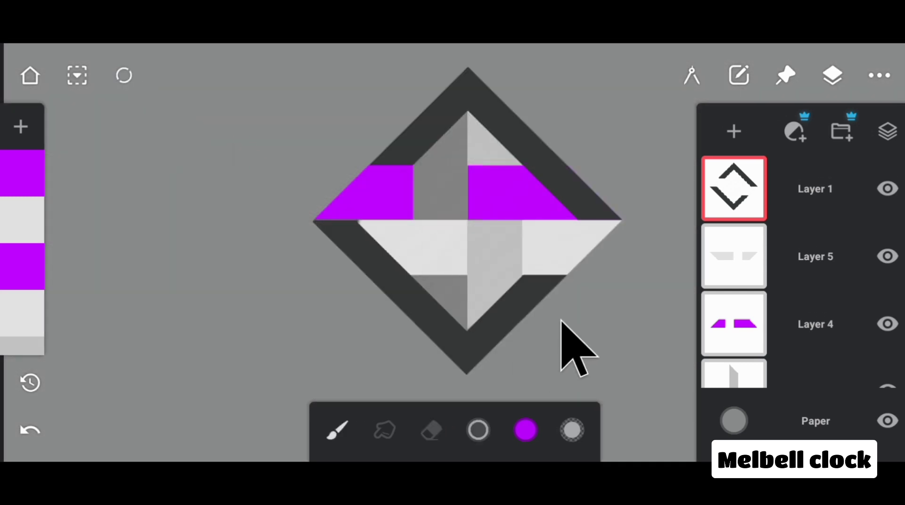
# Select Layer 3's contents, erase Layer 1's dark frame over the light grey vertical strip's upper end, and clear the selection.
pyautogui.scroll(-1, 754, 297)
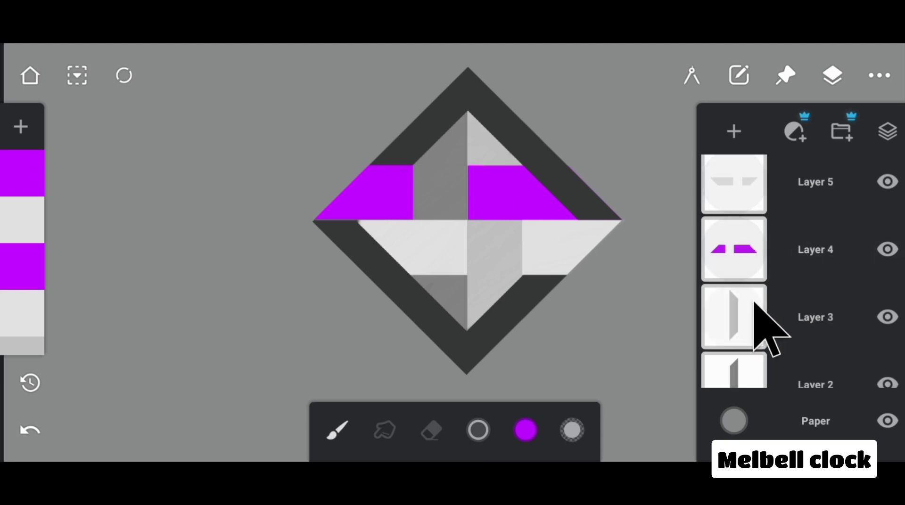
pyautogui.click(754, 325)
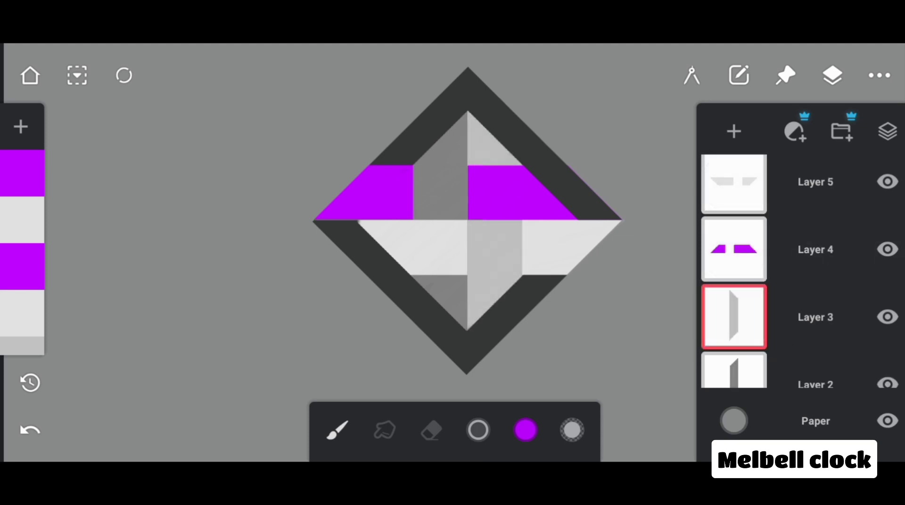
pyautogui.click(753, 321)
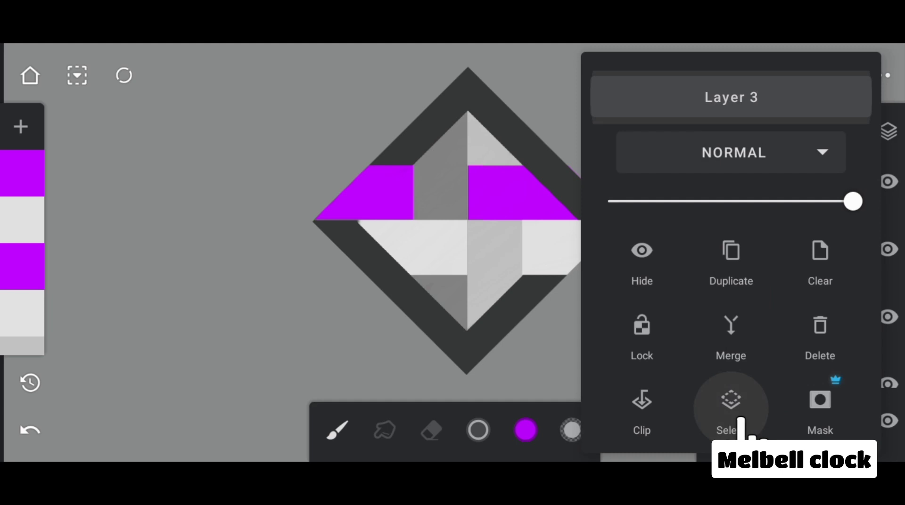
pyautogui.click(741, 418)
pyautogui.scroll(2, 741, 263)
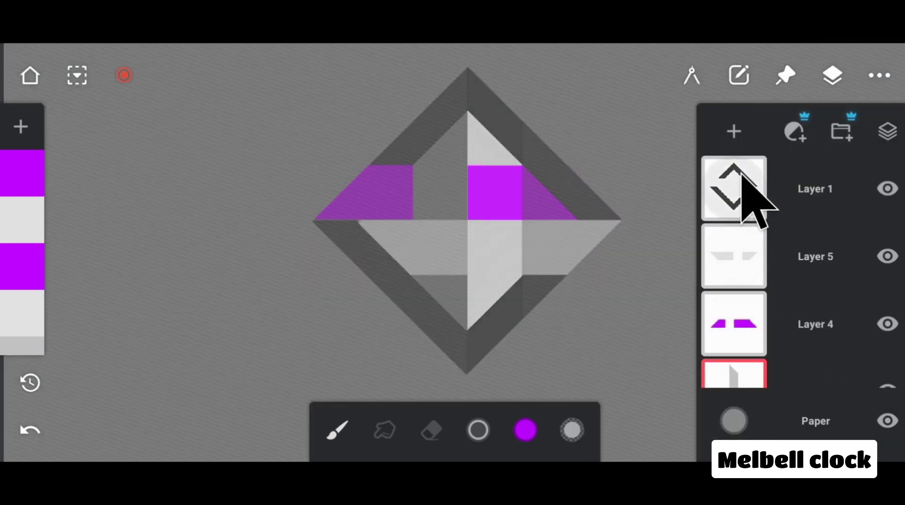
pyautogui.click(742, 174)
pyautogui.press('e')
pyautogui.moveTo(491, 91)
pyautogui.mouseDown()
pyautogui.moveTo(496, 147)
pyautogui.moveTo(471, 86)
pyautogui.moveTo(473, 138)
pyautogui.moveTo(469, 49)
pyautogui.moveTo(500, 127)
pyautogui.moveTo(522, 142)
pyautogui.mouseUp()
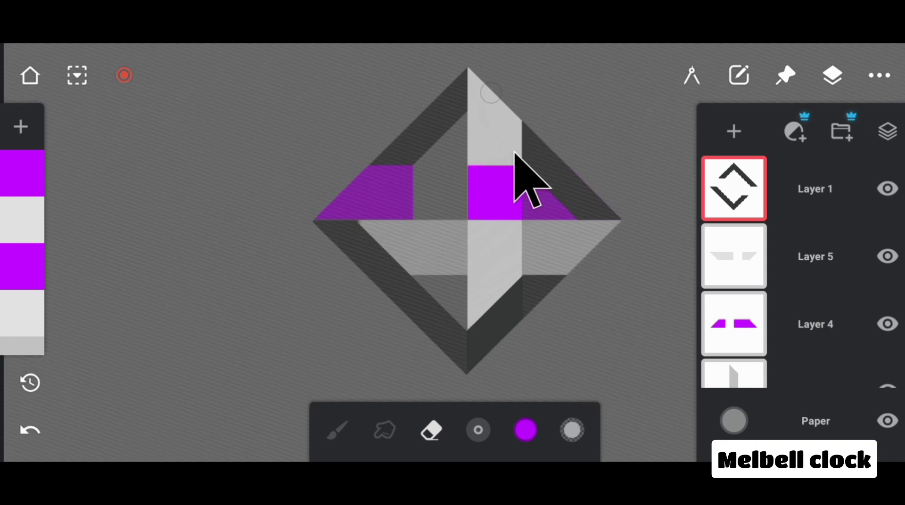
pyautogui.click(124, 75)
# Select Layer 2's contents, erase Layer 1's dark frame over the darker grey vertical strip's lower end, and clear the selection.
pyautogui.scroll(-2, 749, 305)
pyautogui.scroll(-1, 751, 334)
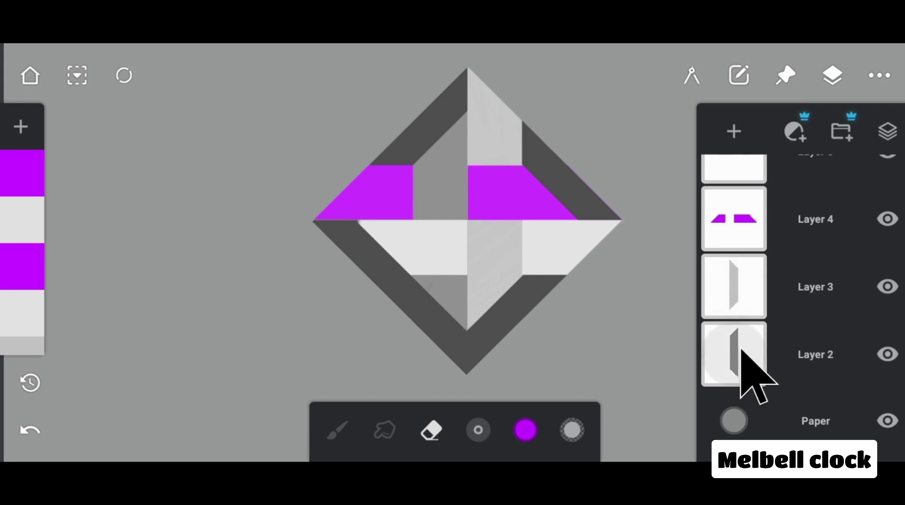
pyautogui.click(741, 352)
pyautogui.click(741, 352)
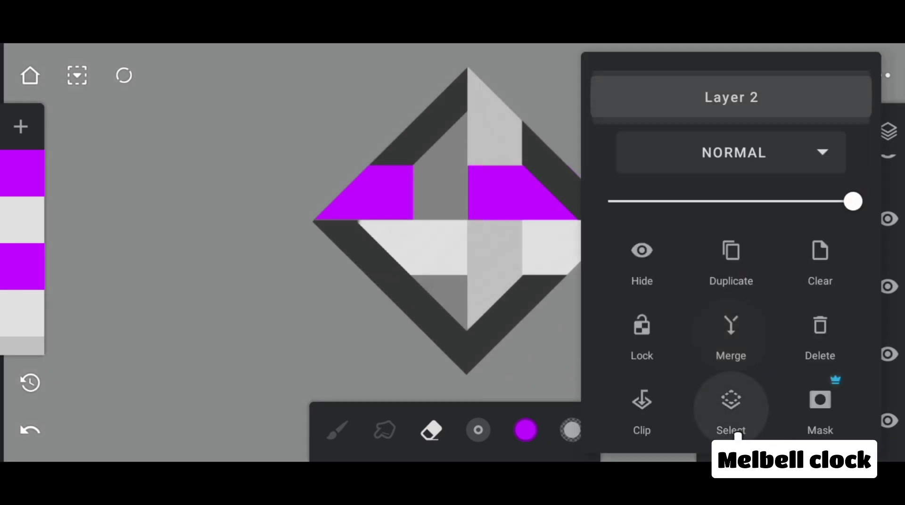
pyautogui.click(733, 409)
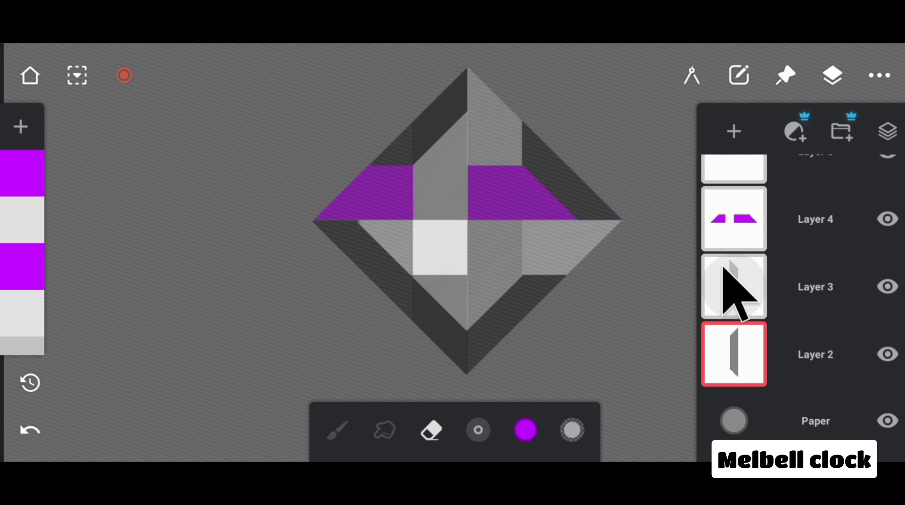
pyautogui.scroll(3, 732, 289)
pyautogui.click(722, 198)
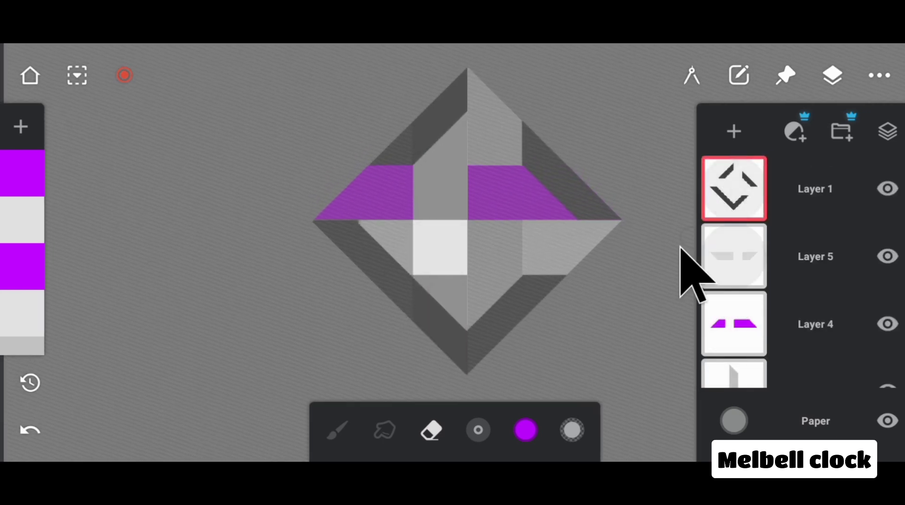
pyautogui.moveTo(429, 301); pyautogui.dragTo(448, 334)
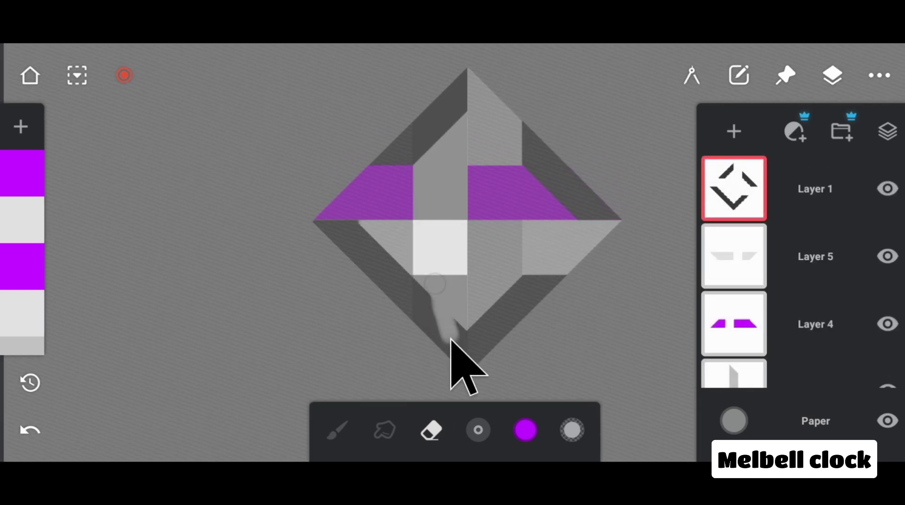
pyautogui.moveTo(413, 273); pyautogui.dragTo(431, 321)
pyautogui.moveTo(458, 289)
pyautogui.mouseDown()
pyautogui.moveTo(483, 400)
pyautogui.moveTo(449, 318)
pyautogui.moveTo(474, 388)
pyautogui.moveTo(459, 315)
pyautogui.moveTo(468, 364)
pyautogui.mouseUp()
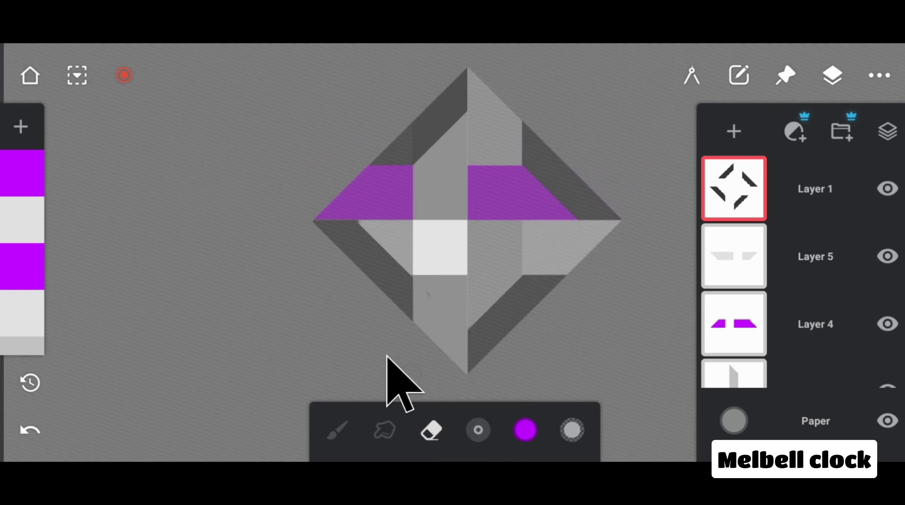
pyautogui.click(124, 75)
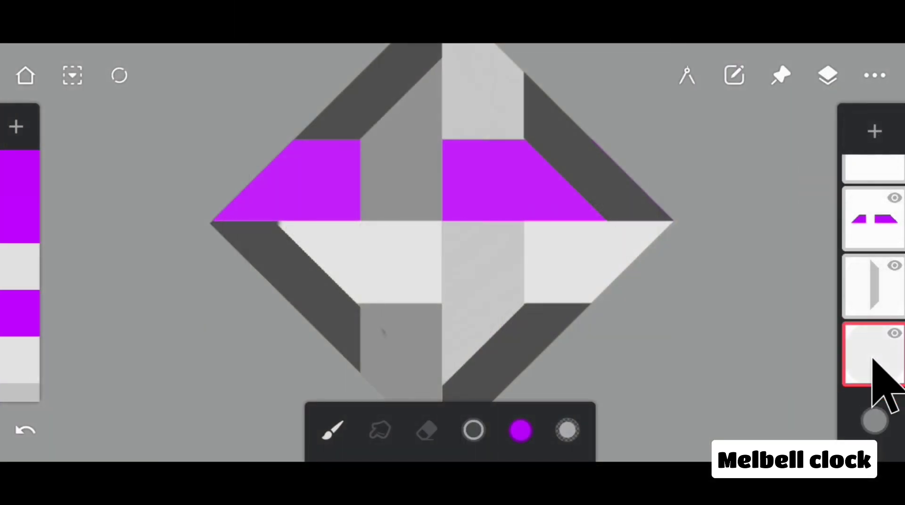
# Clip the empty Layer 6 to the Layer 2 strip and clip another empty layer to the Layer 3 strip.
pyautogui.click(872, 358)
pyautogui.click(660, 404)
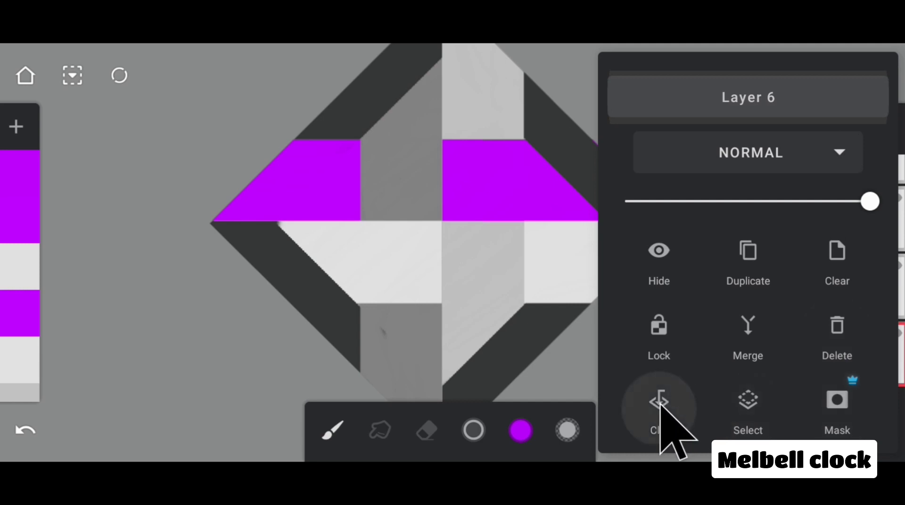
pyautogui.moveTo(876, 326); pyautogui.dragTo(875, 289)
pyautogui.click(875, 289)
pyautogui.click(660, 404)
# Add an empty layer above the purple Layer 4 strip and clip it to that strip.
pyautogui.click(874, 226)
pyautogui.click(877, 133)
pyautogui.click(874, 226)
pyautogui.click(661, 417)
# Add an empty layer above the near-white Layer 5 strip and clip it to that strip.
pyautogui.click(874, 172)
pyautogui.click(877, 136)
pyautogui.scroll(2, 869, 186)
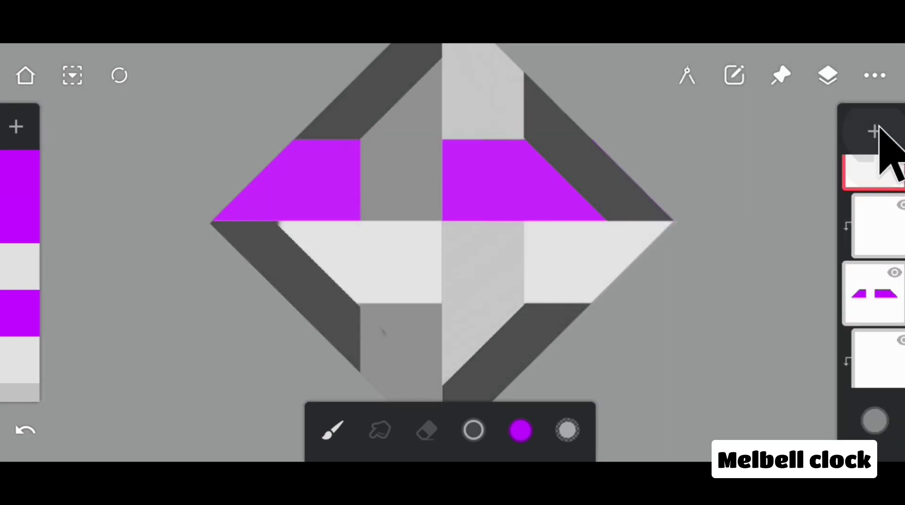
pyautogui.click(873, 254)
pyautogui.click(658, 401)
# Add an empty layer above the dark frame's Layer 1 and clip it to the frame.
pyautogui.click(873, 191)
pyautogui.click(882, 141)
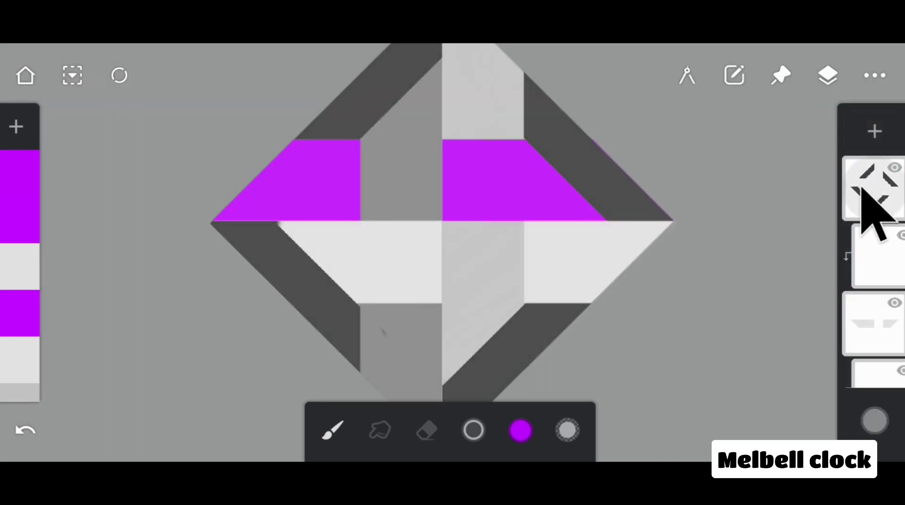
pyautogui.scroll(2, 861, 188)
pyautogui.click(866, 191)
pyautogui.click(658, 403)
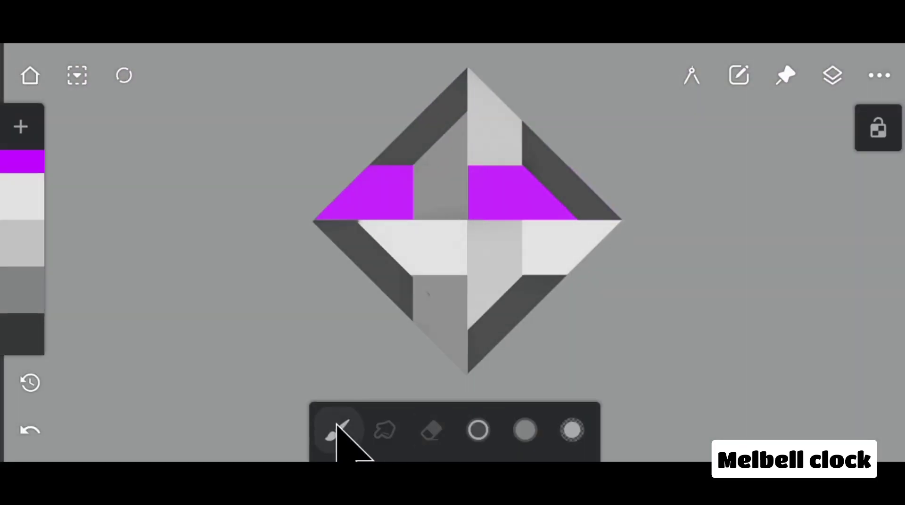
# Choose the soft blurry brush from the favorites and set its color to black.
pyautogui.click(336, 429)
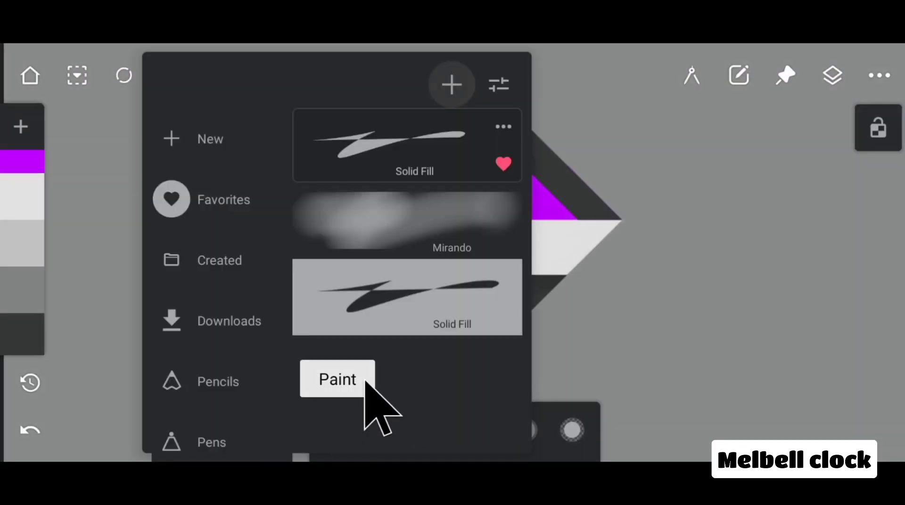
pyautogui.click(430, 216)
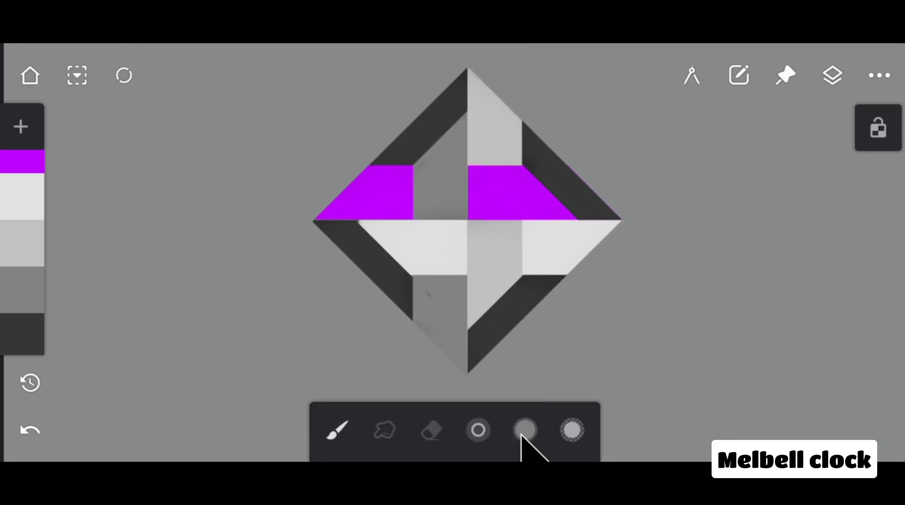
pyautogui.click(523, 430)
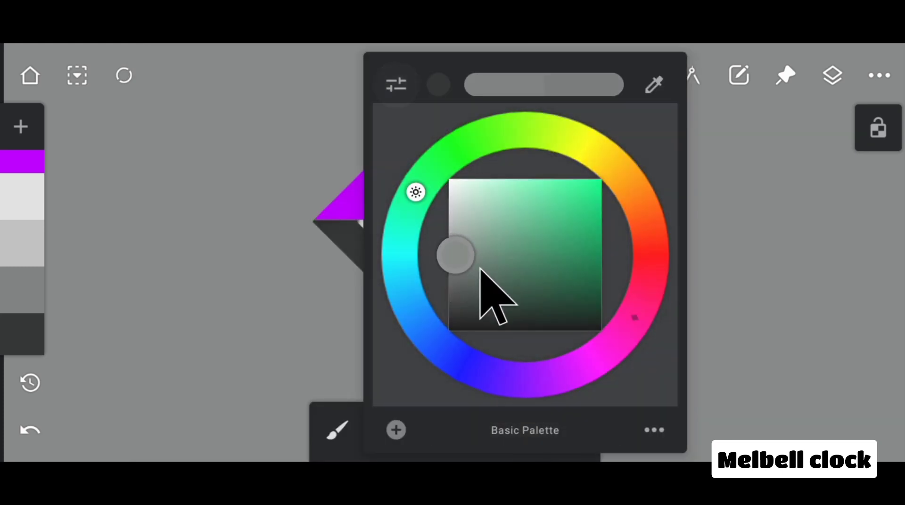
pyautogui.moveTo(473, 265); pyautogui.dragTo(616, 337)
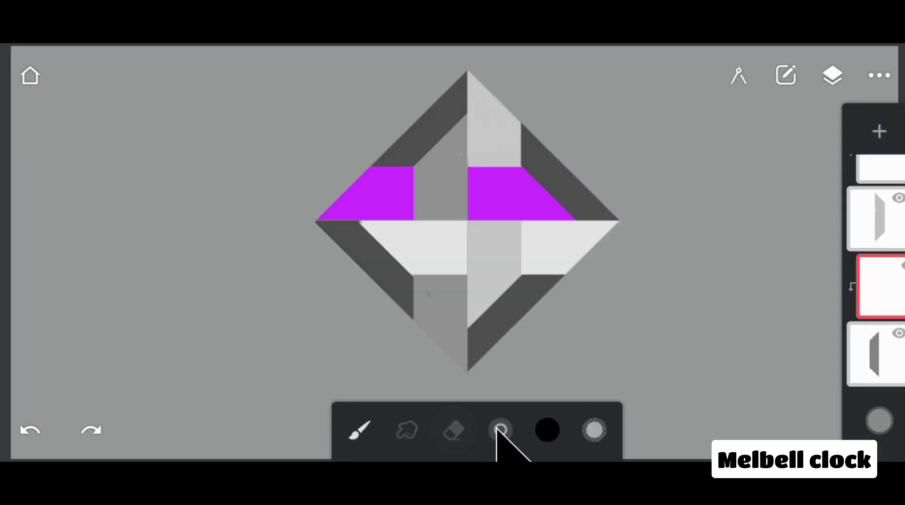
# Set the soft black brush's size to 135 px and its softness to 100.
pyautogui.click(499, 427)
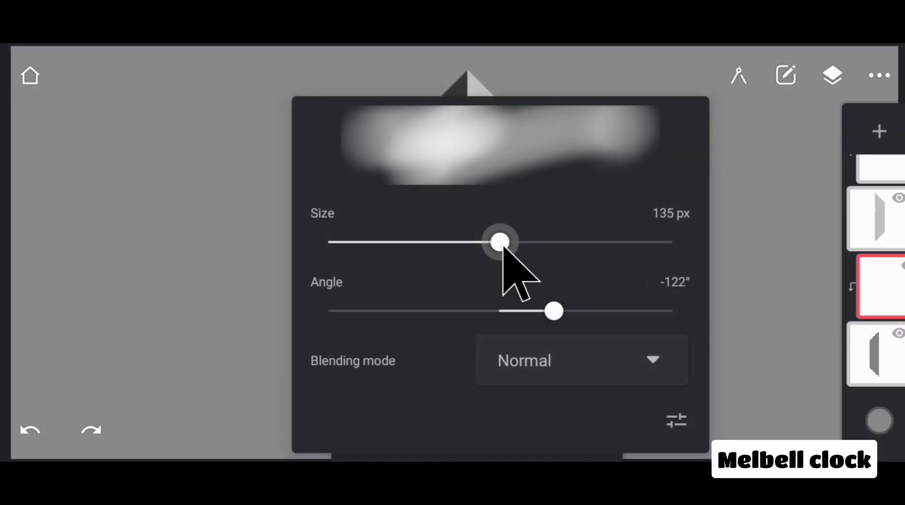
pyautogui.click(731, 298)
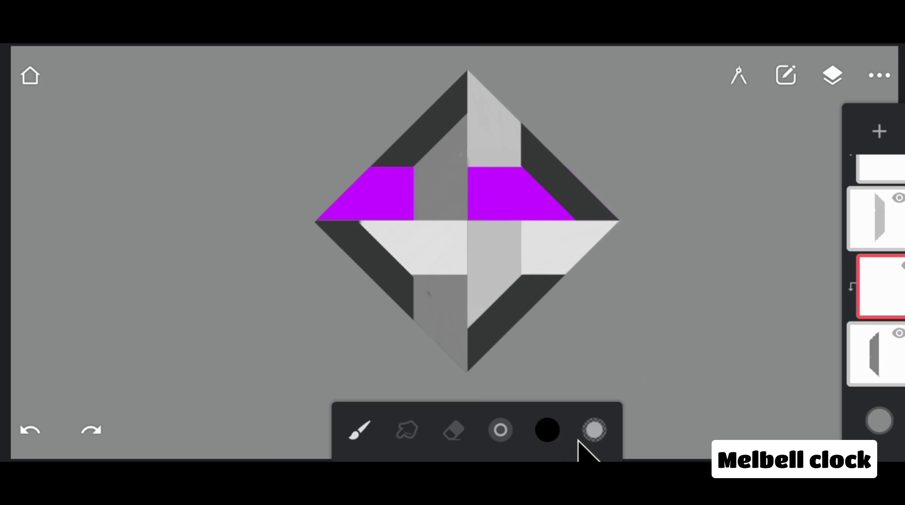
pyautogui.click(594, 430)
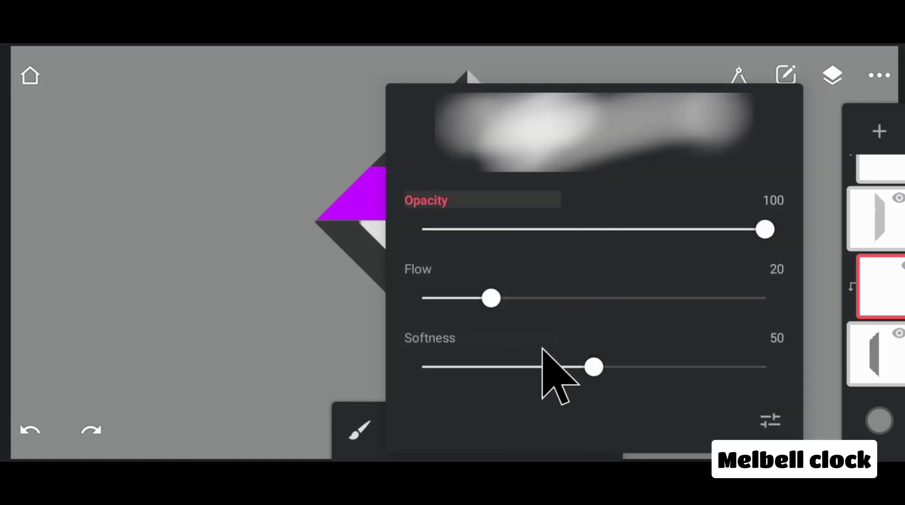
pyautogui.moveTo(594, 368); pyautogui.dragTo(801, 372)
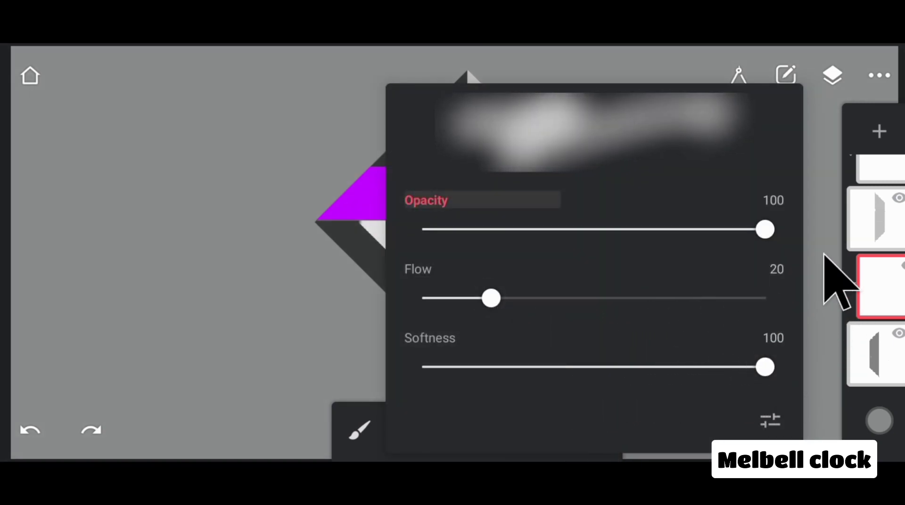
pyautogui.click(821, 255)
# Shade the dark grey vertical strip on its clipped layer with soft black strokes along its slanted ends and beside the near-white strip.
pyautogui.click(884, 288)
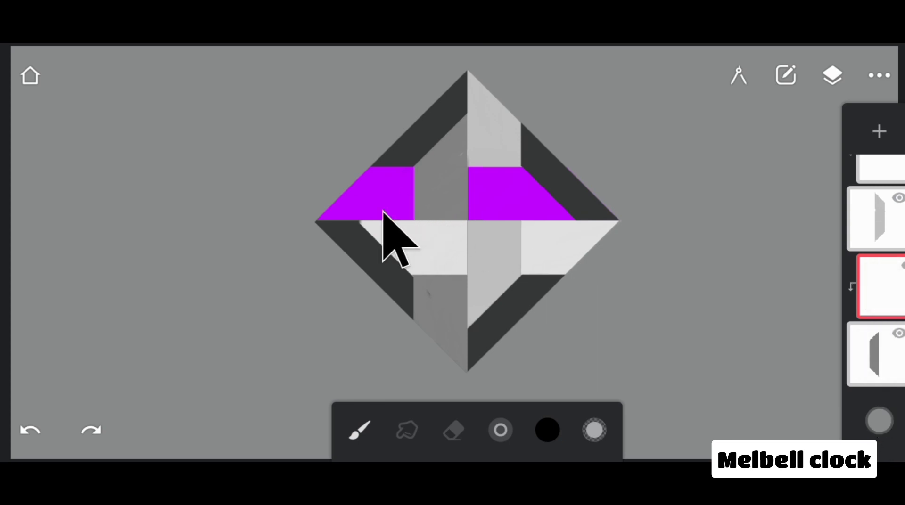
pyautogui.moveTo(395, 222); pyautogui.dragTo(504, 232)
pyautogui.moveTo(389, 177)
pyautogui.mouseDown()
pyautogui.moveTo(421, 142)
pyautogui.moveTo(491, 94)
pyautogui.mouseUp()
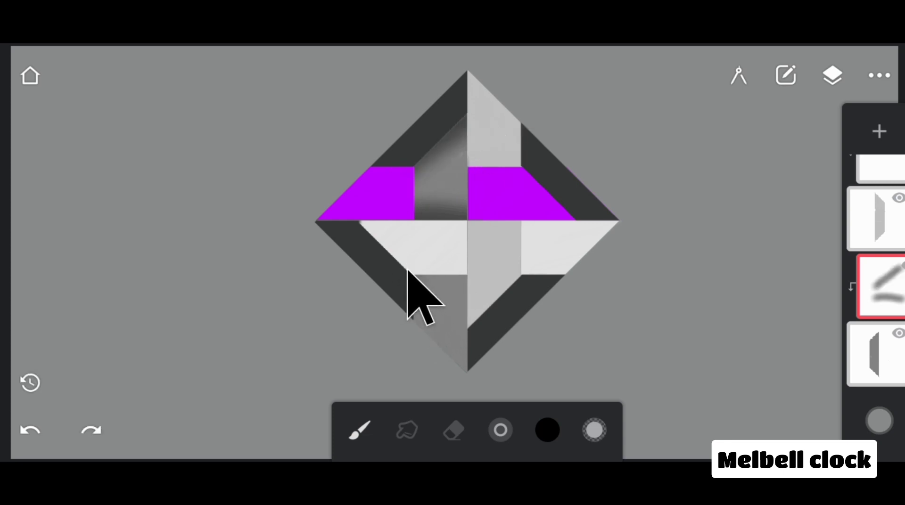
pyautogui.moveTo(448, 283)
pyautogui.mouseDown()
pyautogui.moveTo(430, 354)
pyautogui.moveTo(418, 355)
pyautogui.mouseUp()
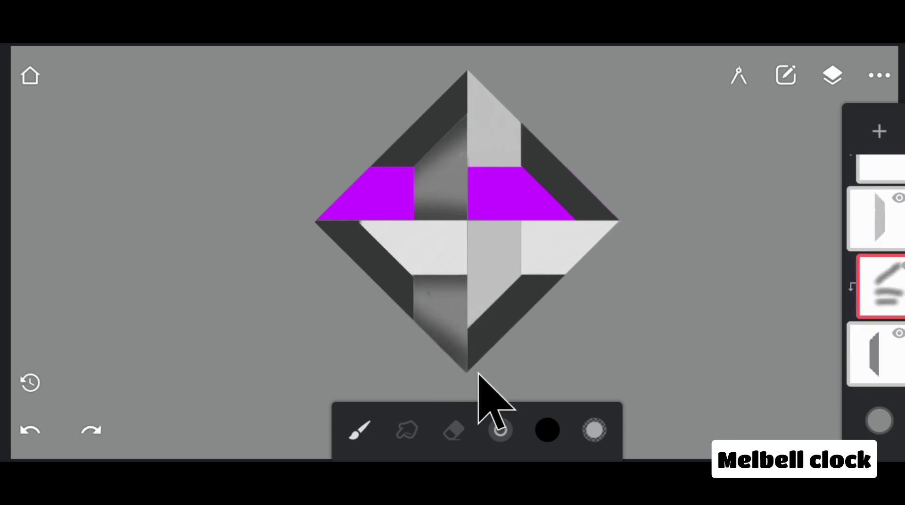
# Add a Blur filter layer above the dark grey strip's shading layer, Layer 6.
pyautogui.moveTo(877, 264); pyautogui.dragTo(711, 291)
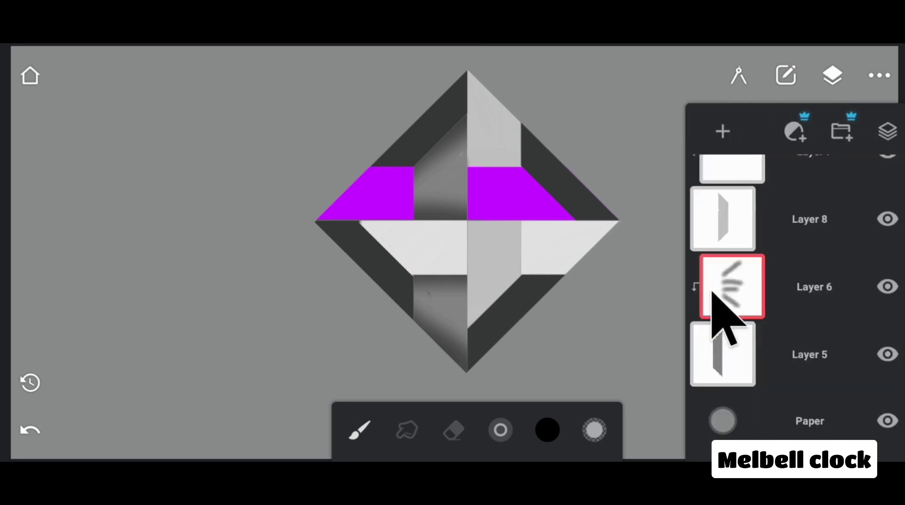
pyautogui.click(796, 132)
pyautogui.scroll(-15, 764, 279)
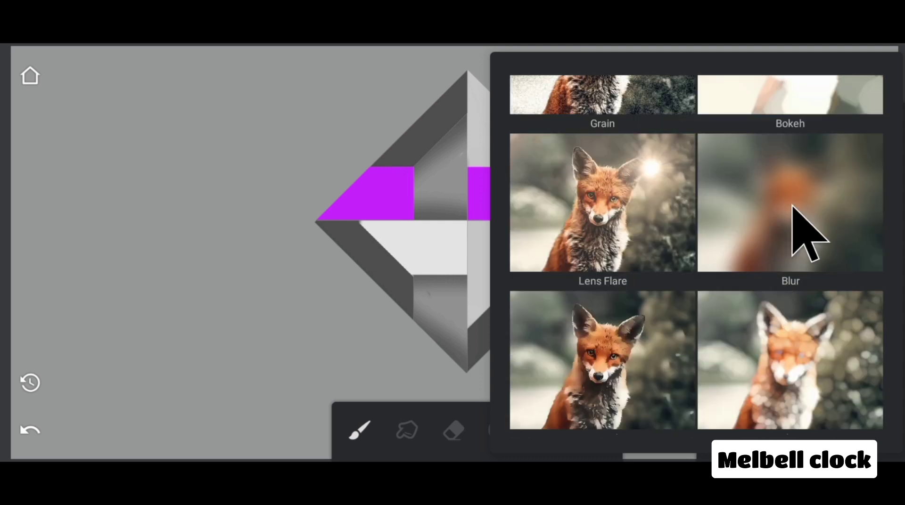
pyautogui.click(793, 207)
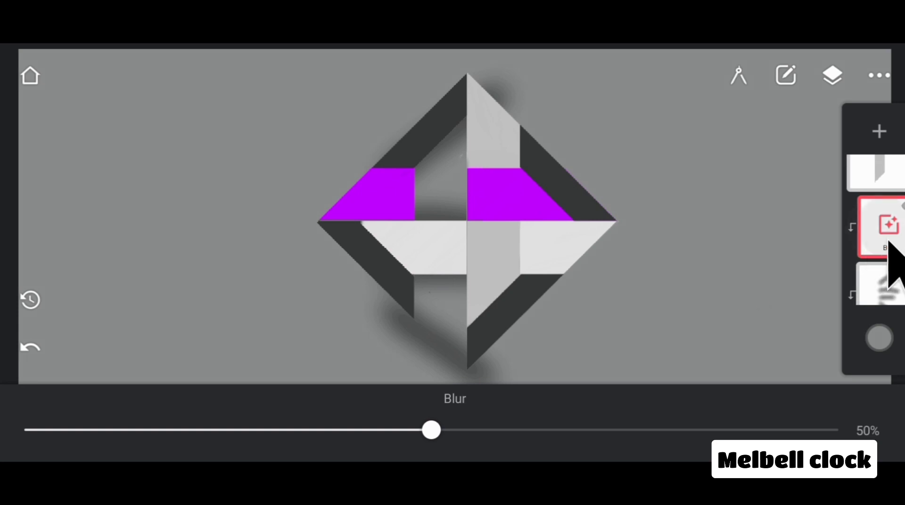
# Unclip the empty Layer 11 and move it beneath the dark grey strip at the bottom of the layer stack.
pyautogui.scroll(-3, 890, 223)
pyautogui.click(881, 272)
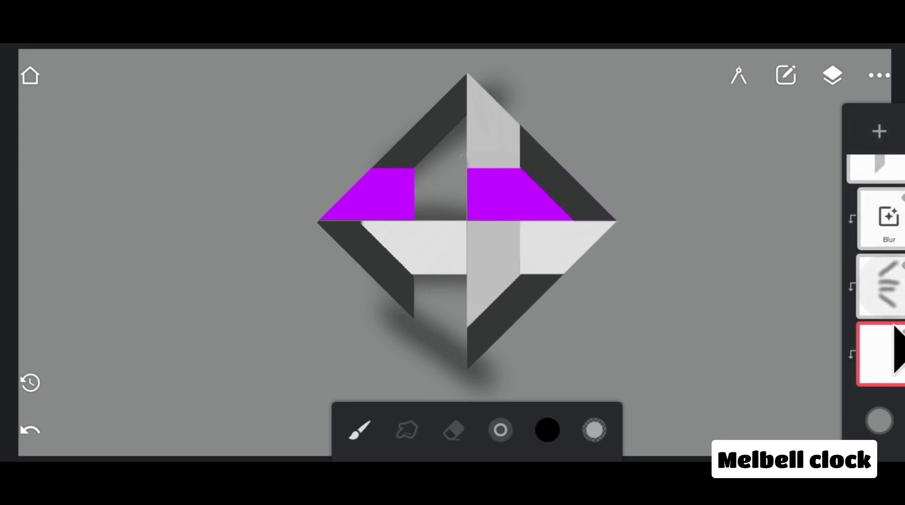
pyautogui.click(889, 359)
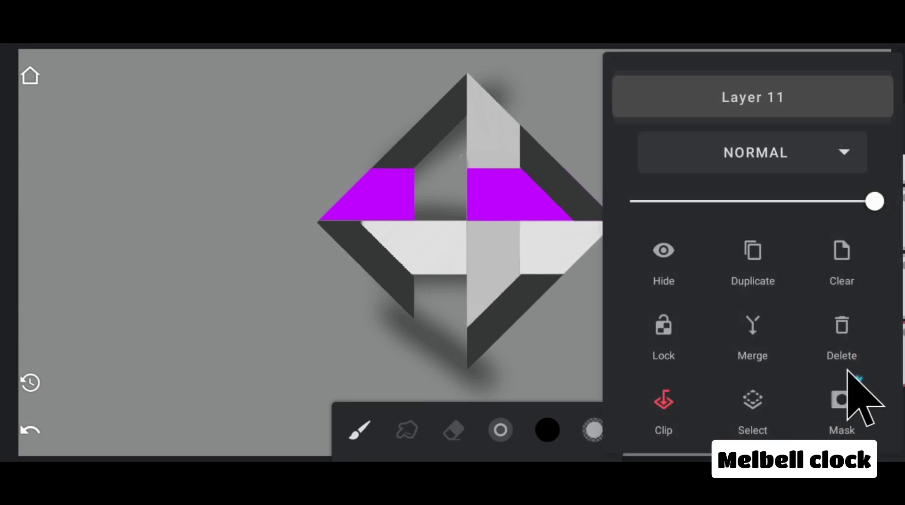
pyautogui.click(670, 401)
pyautogui.scroll(-2, 872, 273)
pyautogui.moveTo(877, 279); pyautogui.dragTo(888, 373)
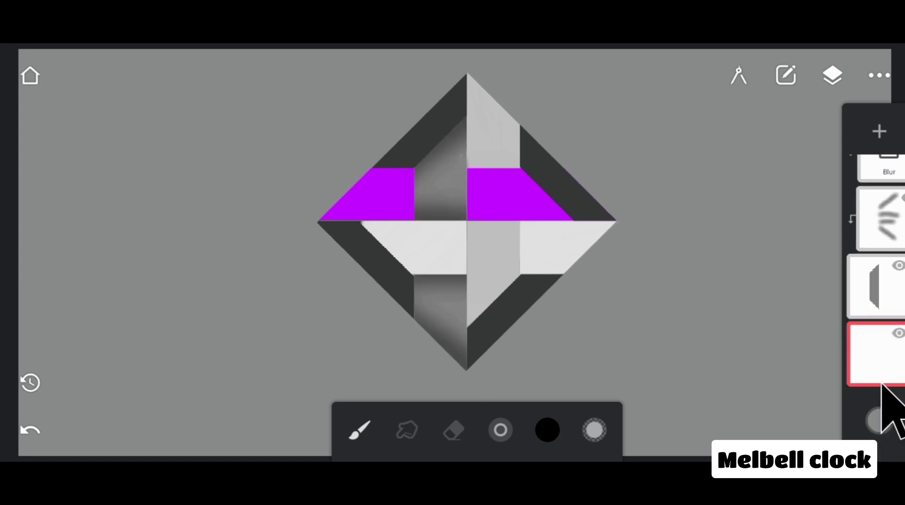
# Set the Blur filter over the dark grey strip's shading to 51%.
pyautogui.scroll(2, 881, 358)
pyautogui.click(872, 302)
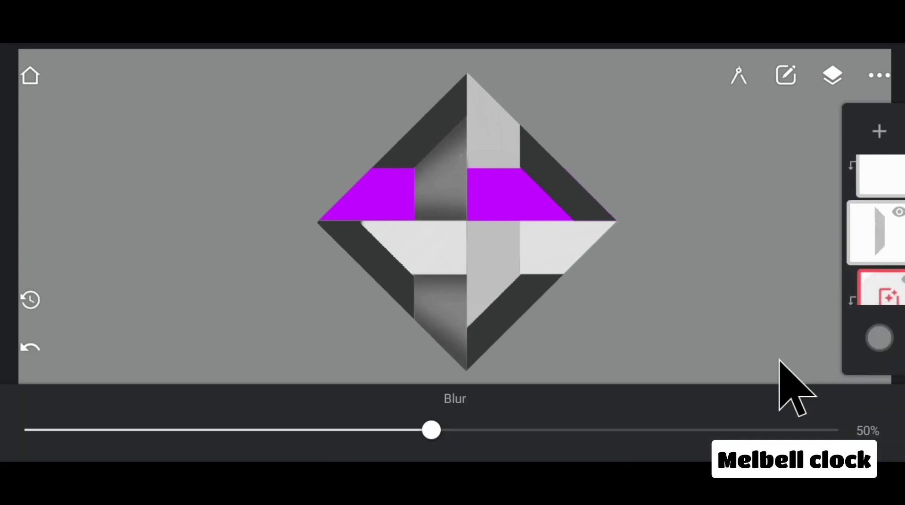
pyautogui.moveTo(426, 431)
pyautogui.mouseDown()
pyautogui.moveTo(628, 430)
pyautogui.moveTo(438, 440)
pyautogui.moveTo(338, 431)
pyautogui.moveTo(439, 436)
pyautogui.mouseUp()
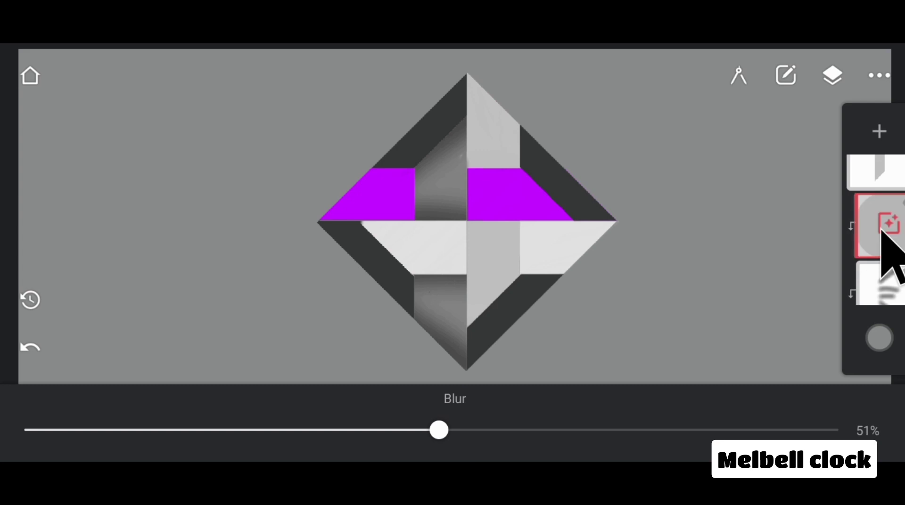
# Duplicate the Blur filter layer and move the copy above the light grey vertical strip's empty clipped layer.
pyautogui.click(883, 235)
pyautogui.click(770, 273)
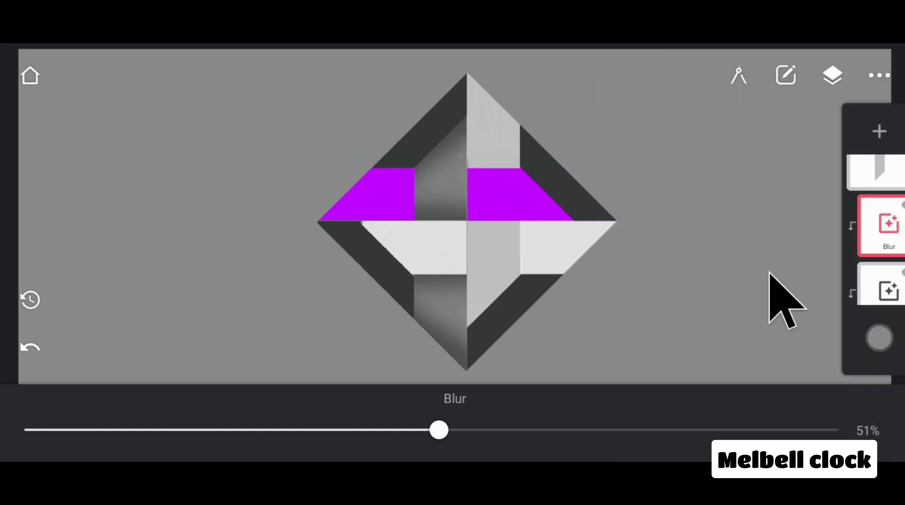
pyautogui.moveTo(902, 231); pyautogui.dragTo(874, 172)
# Shade the light grey vertical strip on its clipped layer with soft black strokes at its slanted ends and beside the purple strip.
pyautogui.click(892, 259)
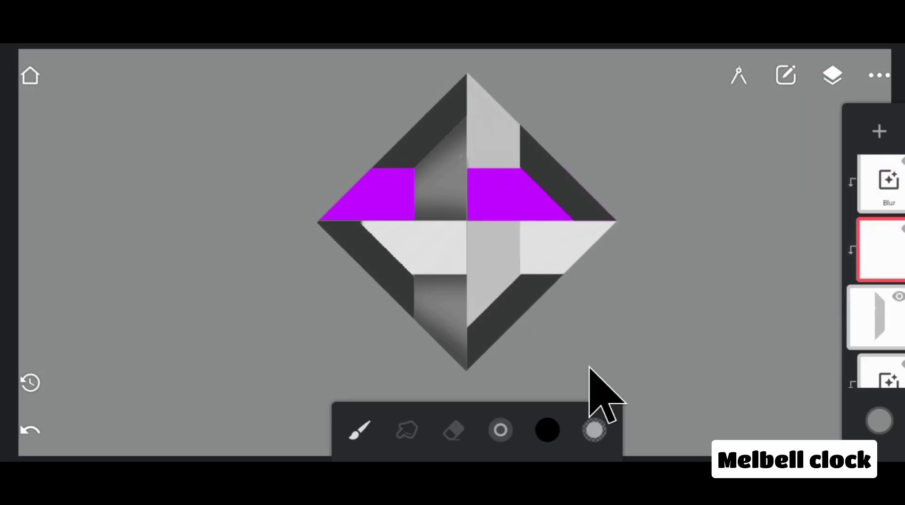
pyautogui.moveTo(480, 315)
pyautogui.mouseDown()
pyautogui.moveTo(538, 258)
pyautogui.moveTo(511, 330)
pyautogui.moveTo(503, 286)
pyautogui.moveTo(442, 214)
pyautogui.moveTo(550, 212)
pyautogui.mouseUp()
pyautogui.hotkey('ctrl', 'z')
pyautogui.moveTo(456, 168); pyautogui.dragTo(542, 186)
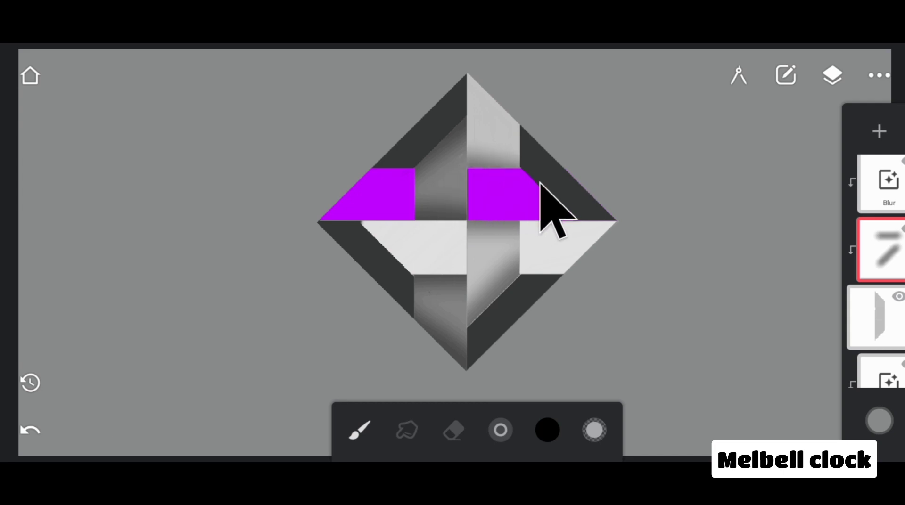
pyautogui.moveTo(498, 98); pyautogui.dragTo(436, 64)
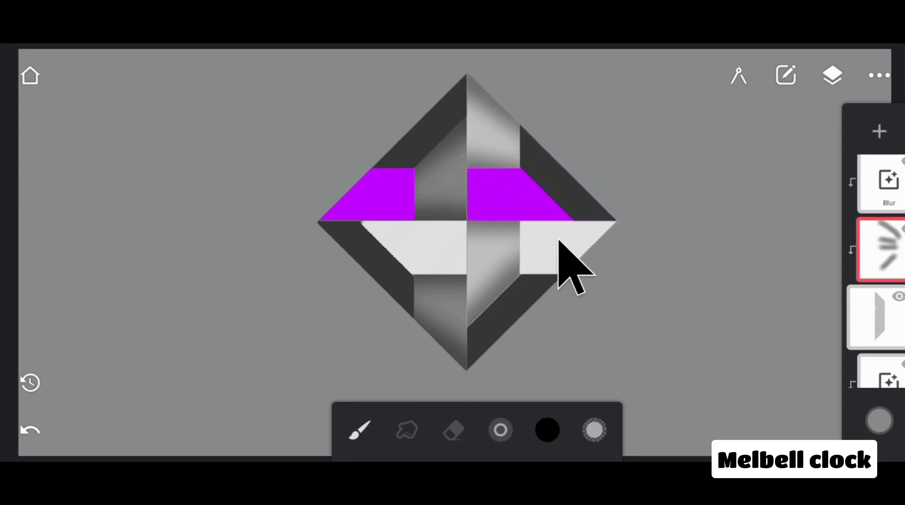
# Duplicate the light grey strip's Blur filter layer and move the copy above the near-white strip's empty clipped layer.
pyautogui.click(886, 200)
pyautogui.click(888, 219)
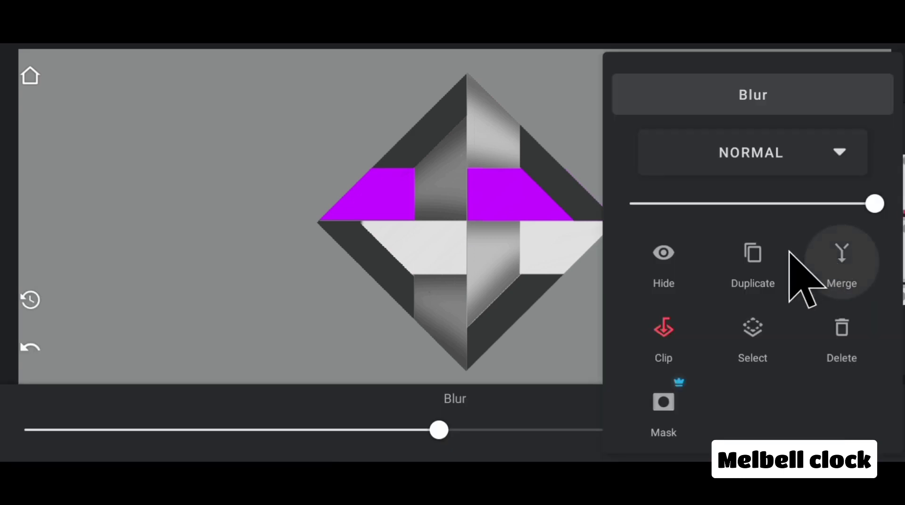
pyautogui.click(766, 266)
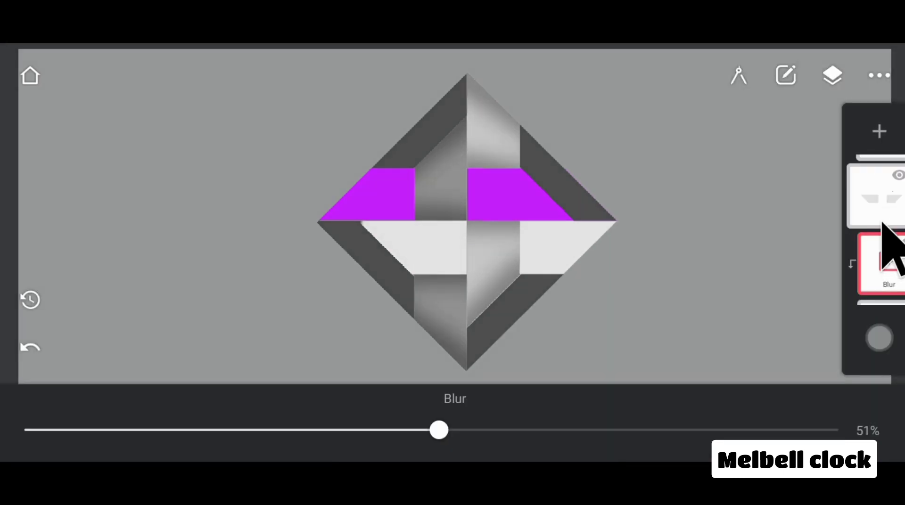
pyautogui.moveTo(882, 226); pyautogui.dragTo(869, 149)
# Shade the near-white strip on its clipped layer with soft black strokes at both slanted ends and beside the light grey crossing strip.
pyautogui.click(880, 255)
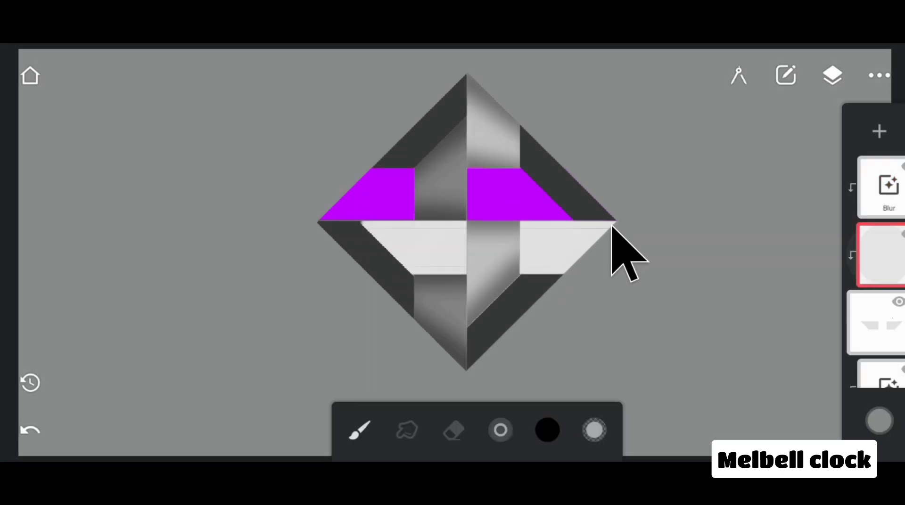
pyautogui.moveTo(636, 208); pyautogui.dragTo(532, 325)
pyautogui.hotkey('ctrl', 'z')
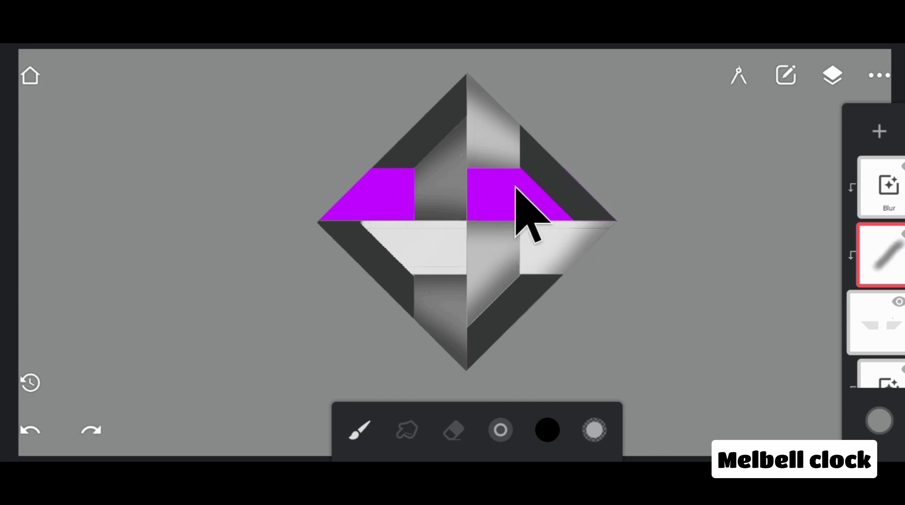
pyautogui.moveTo(518, 183)
pyautogui.mouseDown()
pyautogui.moveTo(514, 321)
pyautogui.moveTo(464, 275)
pyautogui.moveTo(463, 196)
pyautogui.moveTo(479, 293)
pyautogui.mouseUp()
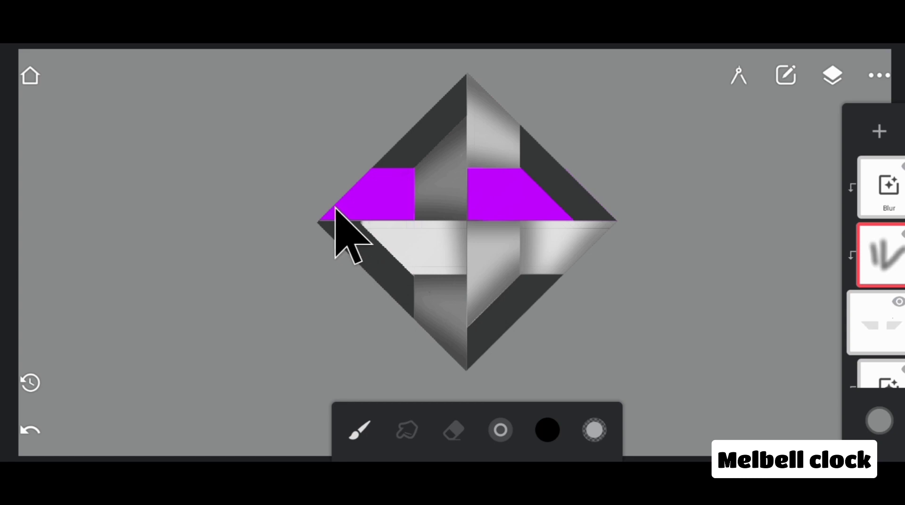
pyautogui.moveTo(343, 209); pyautogui.dragTo(424, 303)
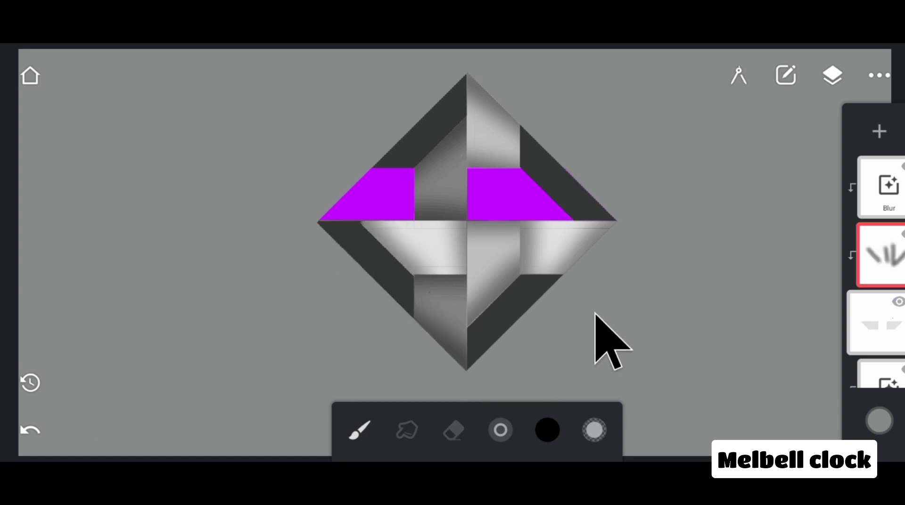
# Duplicate the near-white strip's Blur filter layer and move the copy above the purple strip's empty clipped layer.
pyautogui.click(884, 196)
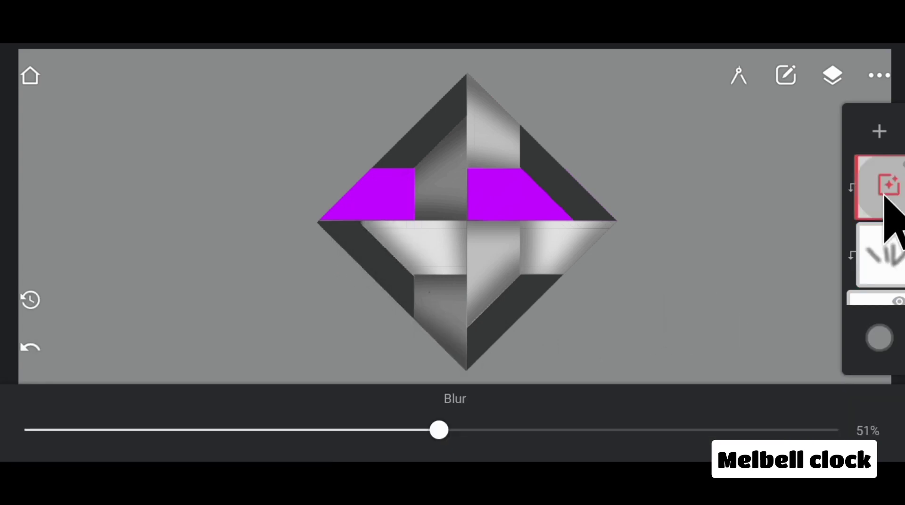
pyautogui.click(885, 196)
pyautogui.click(754, 259)
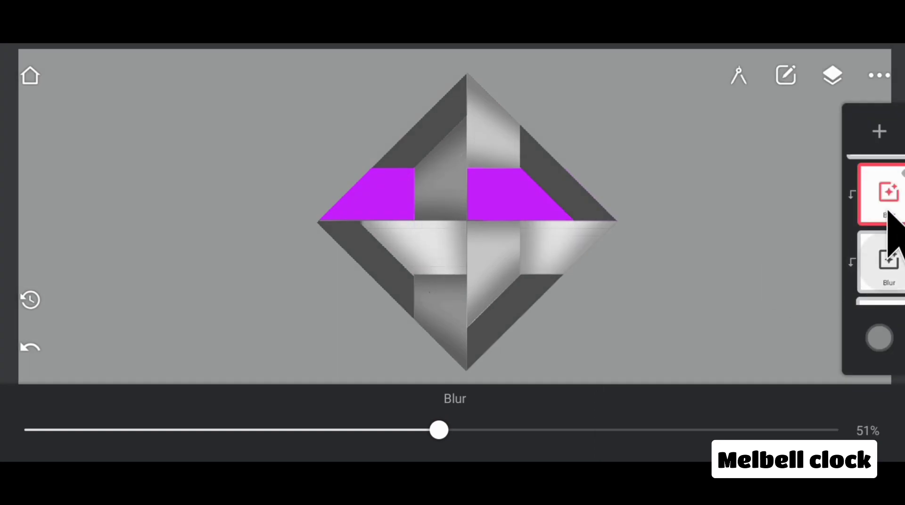
pyautogui.moveTo(887, 262)
pyautogui.mouseDown()
pyautogui.moveTo(884, 277)
pyautogui.moveTo(874, 160)
pyautogui.moveTo(887, 303)
pyautogui.moveTo(883, 255)
pyautogui.moveTo(890, 279)
pyautogui.mouseUp()
# Shade the purple strip on its clipped layer with soft black strokes at both slanted ends and beside the dark grey crossing strip.
pyautogui.scroll(-1, 890, 278)
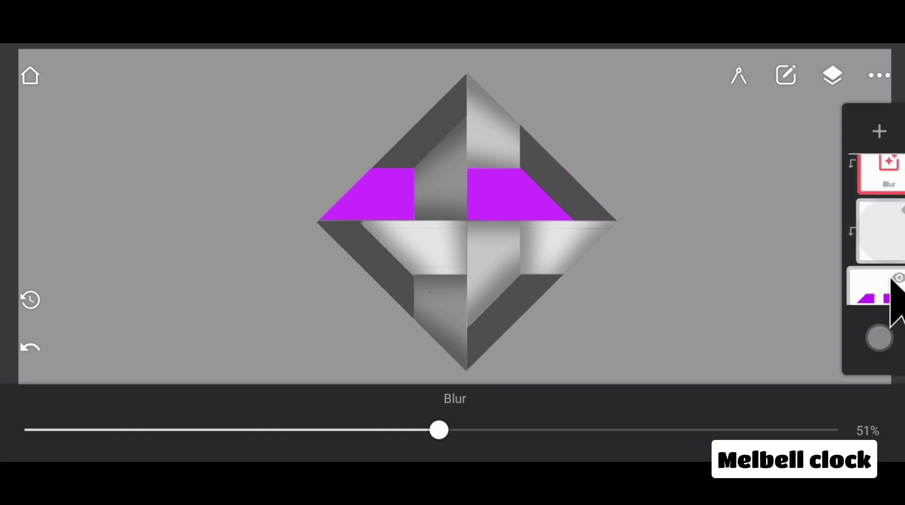
pyautogui.click(884, 214)
pyautogui.moveTo(545, 178); pyautogui.dragTo(620, 237)
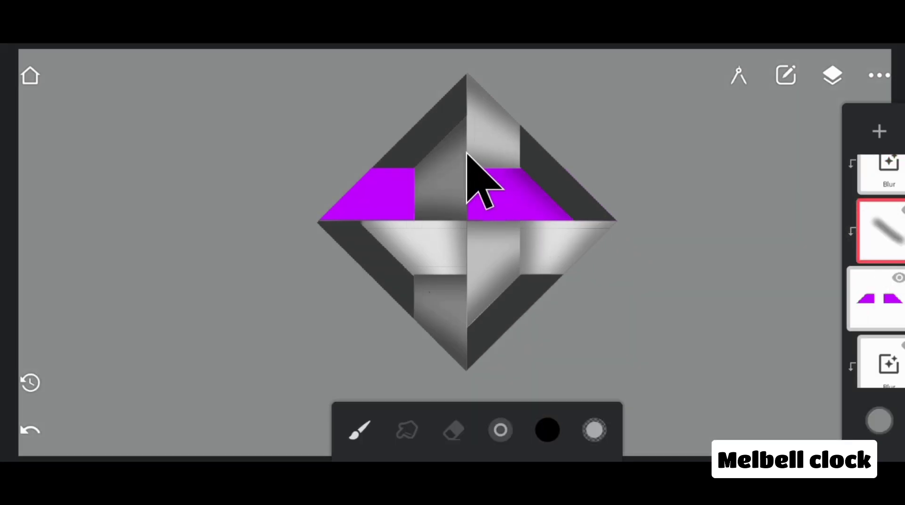
pyautogui.moveTo(460, 169); pyautogui.dragTo(465, 259)
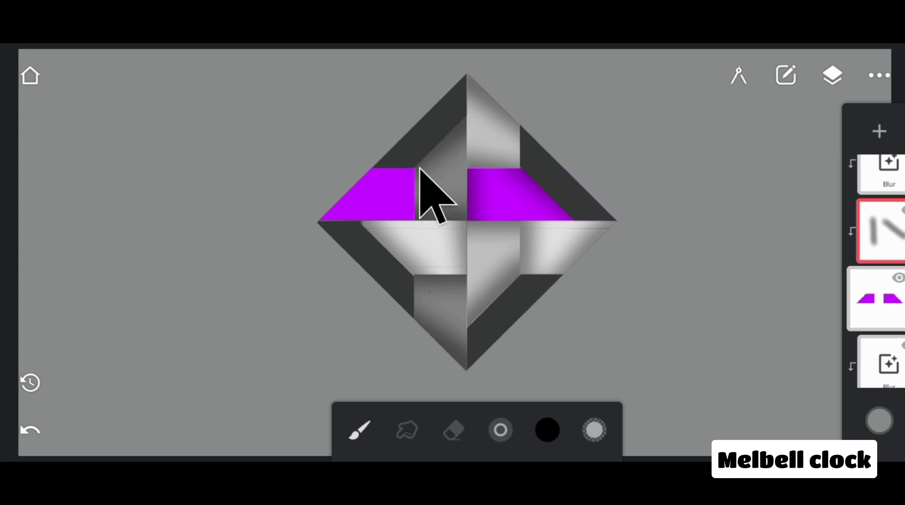
pyautogui.moveTo(418, 165); pyautogui.dragTo(426, 245)
pyautogui.moveTo(309, 223); pyautogui.dragTo(397, 135)
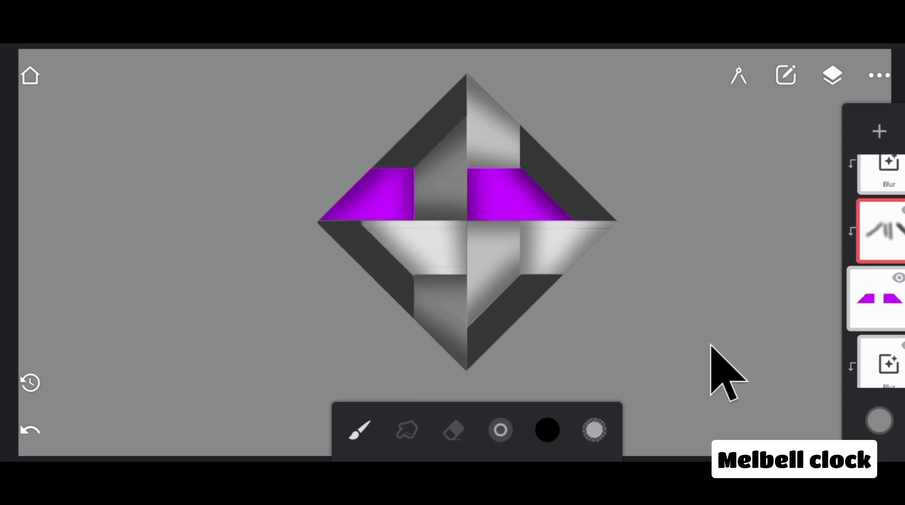
# Duplicate the purple strip's Blur filter layer and move the copy above the dark frame's empty clipped layer.
pyautogui.scroll(1, 878, 229)
pyautogui.click(877, 230)
pyautogui.click(873, 239)
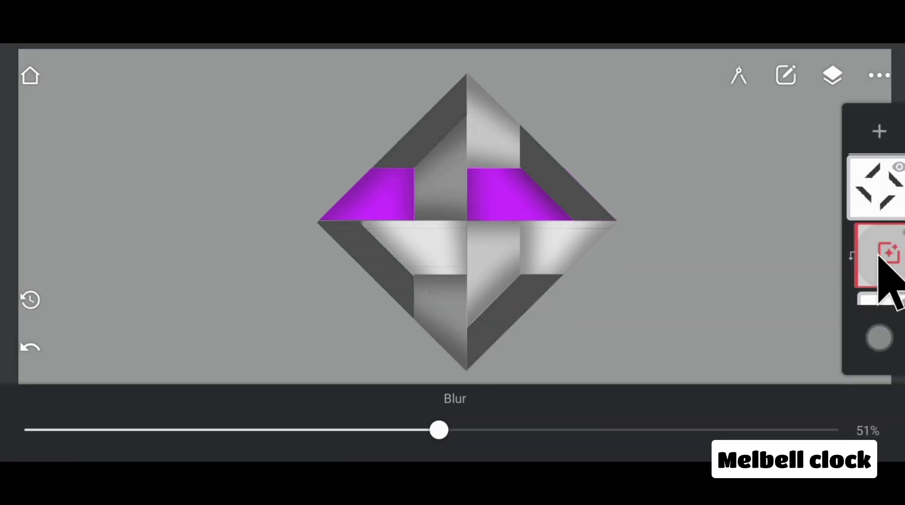
pyautogui.moveTo(879, 257); pyautogui.dragTo(883, 151)
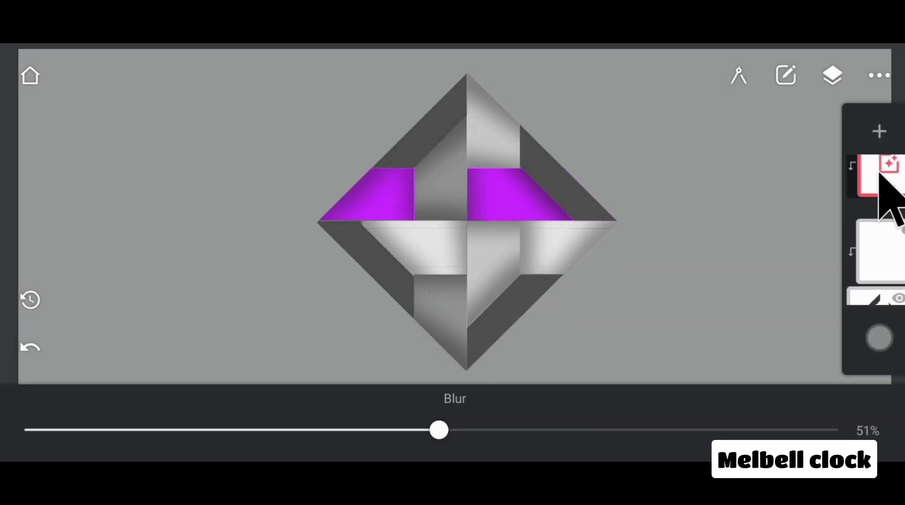
# Shade the upper-left dark frame piece beside the purple strip with soft black on its clipped layer and set the Blur to 15%.
pyautogui.click(883, 245)
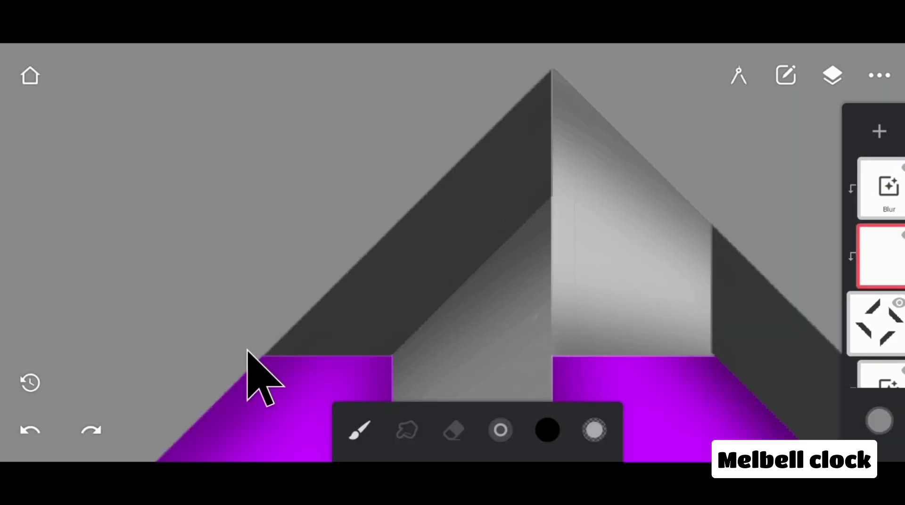
pyautogui.moveTo(247, 349); pyautogui.dragTo(417, 346)
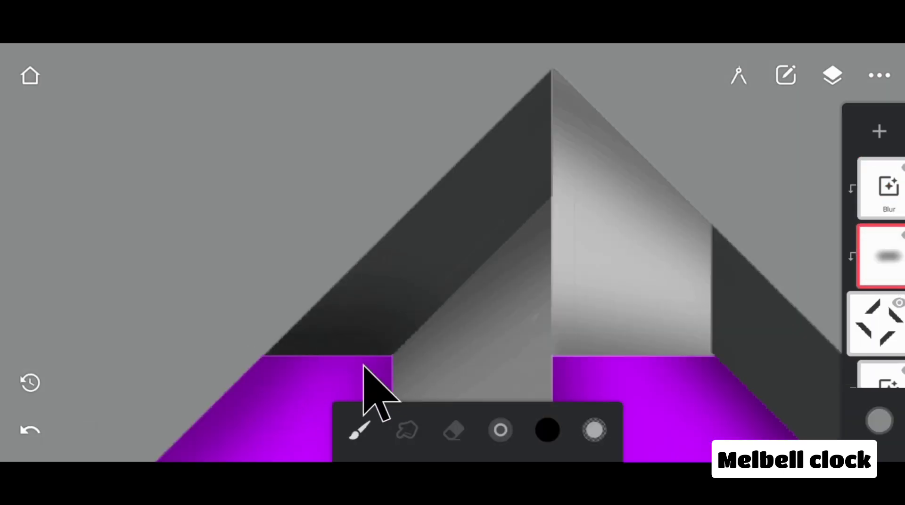
pyautogui.click(876, 191)
pyautogui.moveTo(442, 430); pyautogui.dragTo(147, 438)
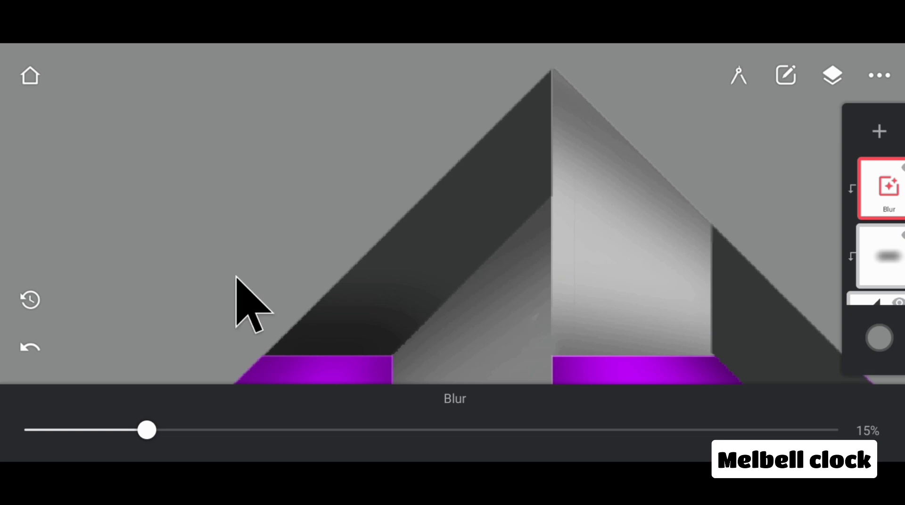
# Shade the ends of the remaining dark frame pieces with soft black strokes on the frame's clipped layer.
pyautogui.click(889, 256)
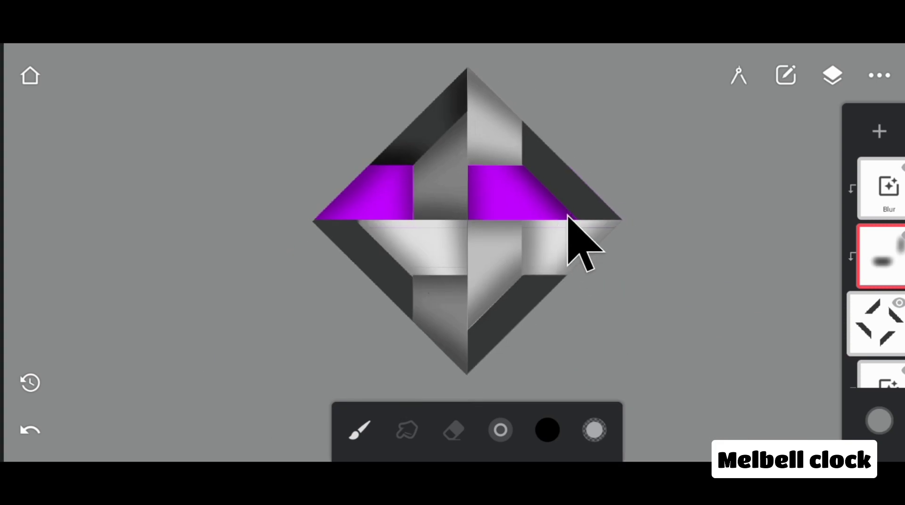
pyautogui.moveTo(561, 218); pyautogui.dragTo(640, 205)
pyautogui.moveTo(531, 164); pyautogui.dragTo(537, 176)
pyautogui.moveTo(289, 228); pyautogui.dragTo(371, 217)
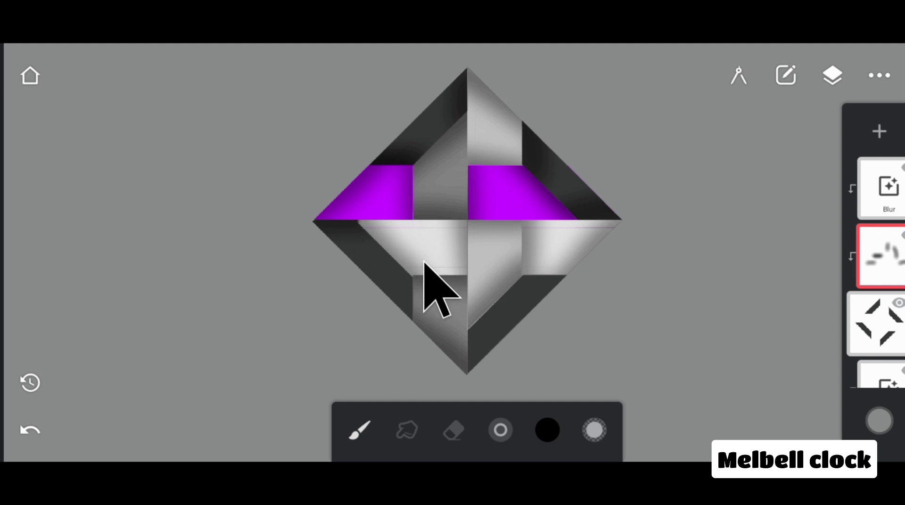
pyautogui.moveTo(413, 300)
pyautogui.mouseDown()
pyautogui.moveTo(418, 335)
pyautogui.moveTo(465, 375)
pyautogui.mouseUp()
pyautogui.moveTo(510, 251); pyautogui.dragTo(583, 271)
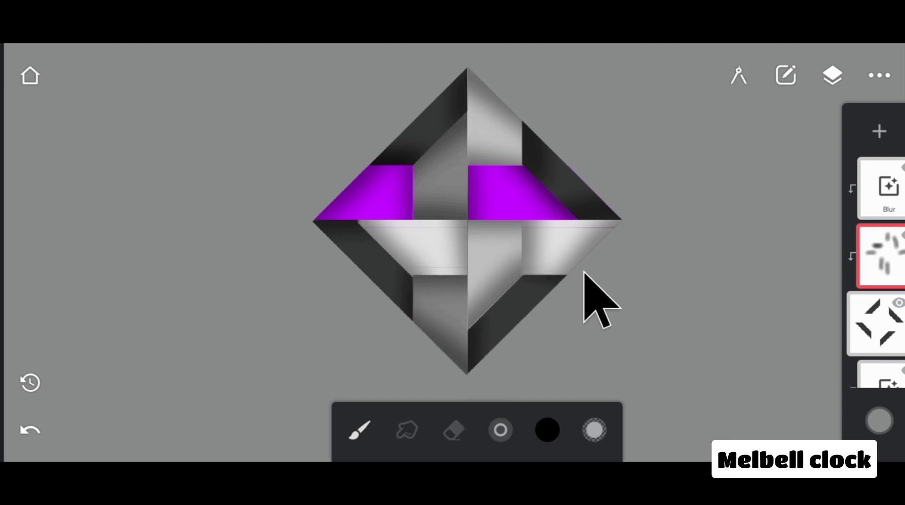
# Undo the last change and paint a thin soft black shadow along the light grey strip's edge above the purple strip on its upper clipped layer.
pyautogui.click(832, 75)
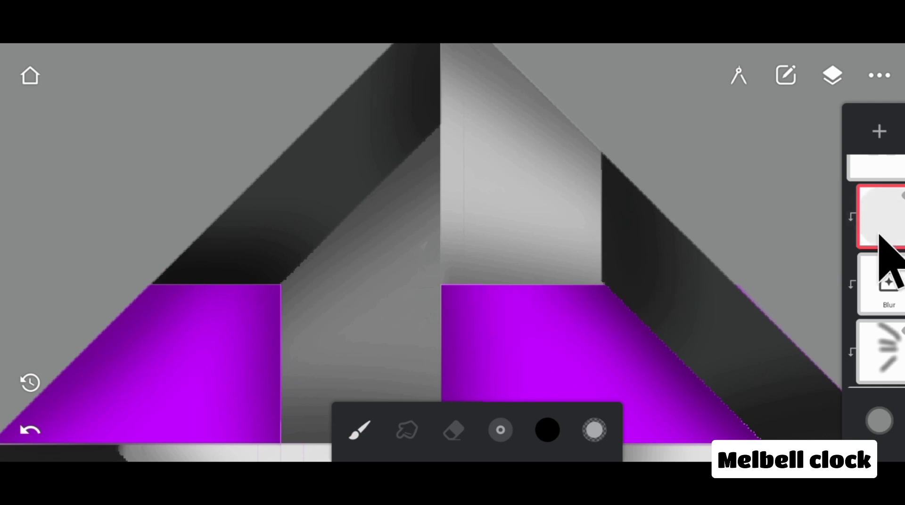
pyautogui.hotkey('ctrl', 'z')
pyautogui.moveTo(496, 286); pyautogui.dragTo(599, 284)
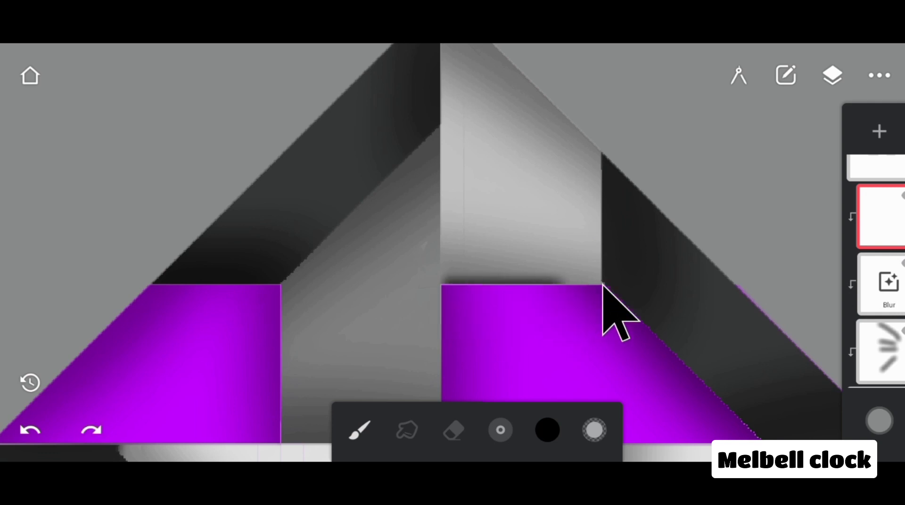